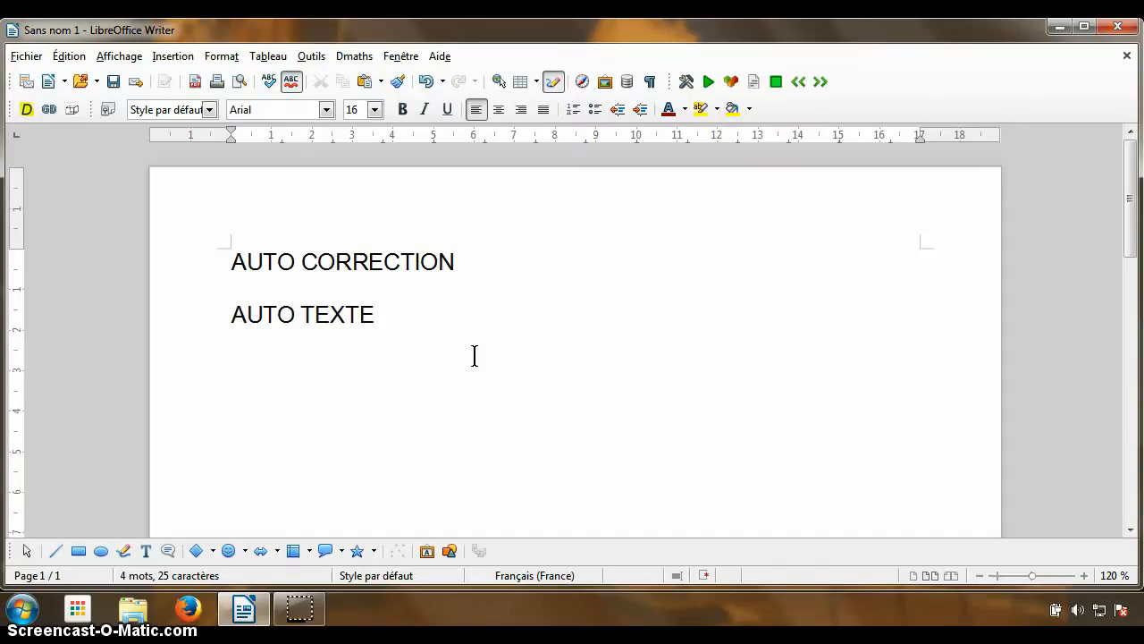
pyautogui.click(451, 261)
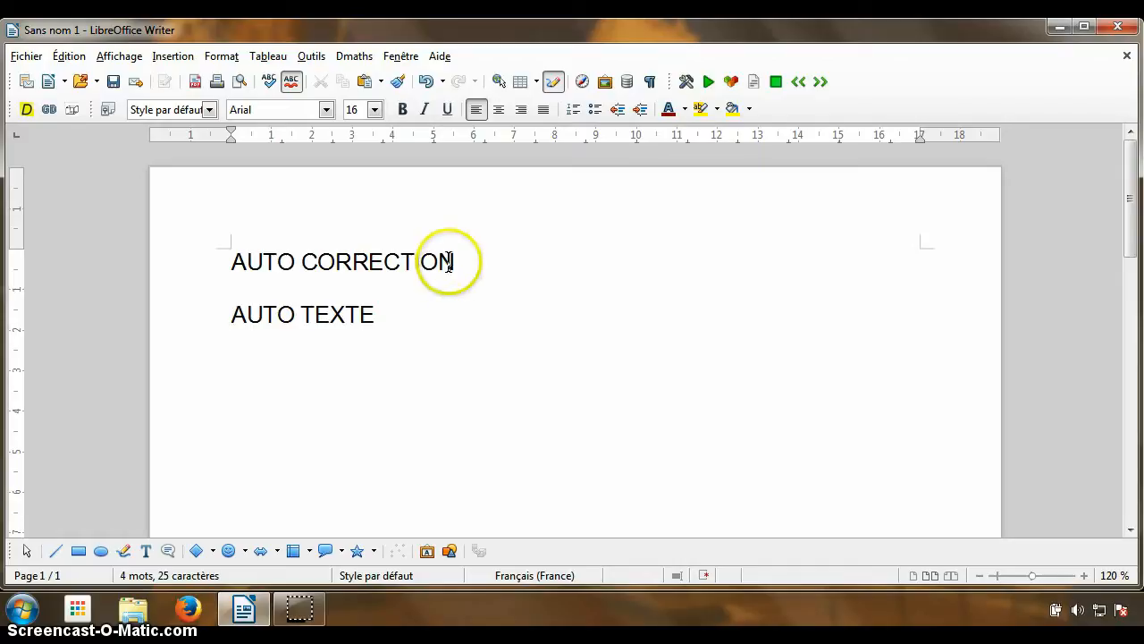
pyautogui.keyDown('shift'); pyautogui.click(195, 245); pyautogui.keyUp('shift')
pyautogui.click(394, 313)
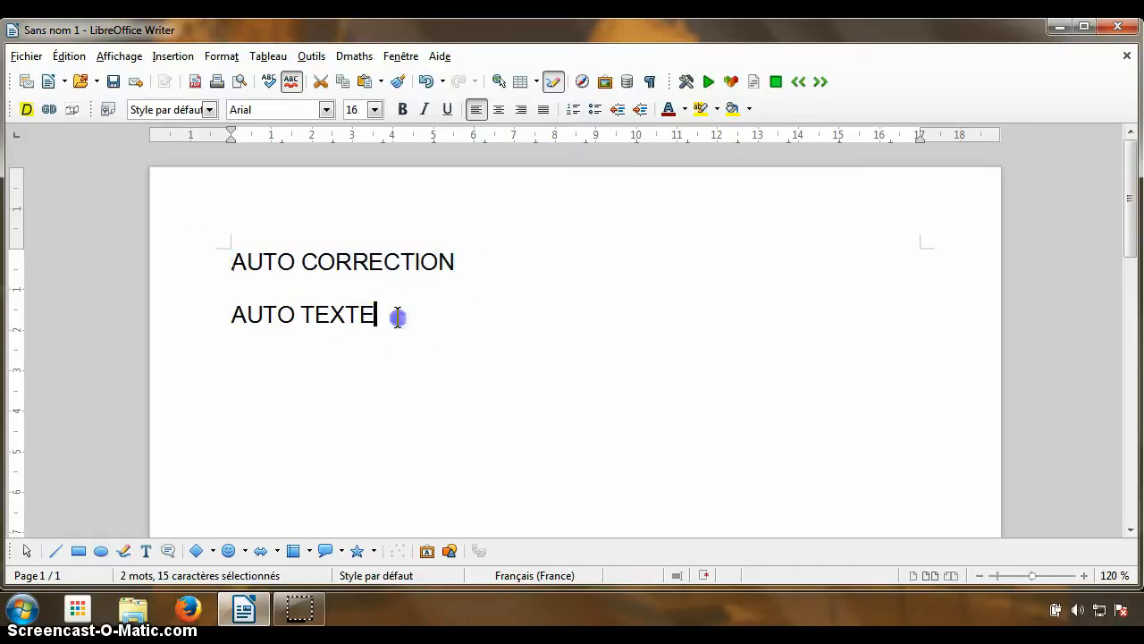
pyautogui.keyDown('shift'); pyautogui.click(200, 309); pyautogui.keyUp('shift')
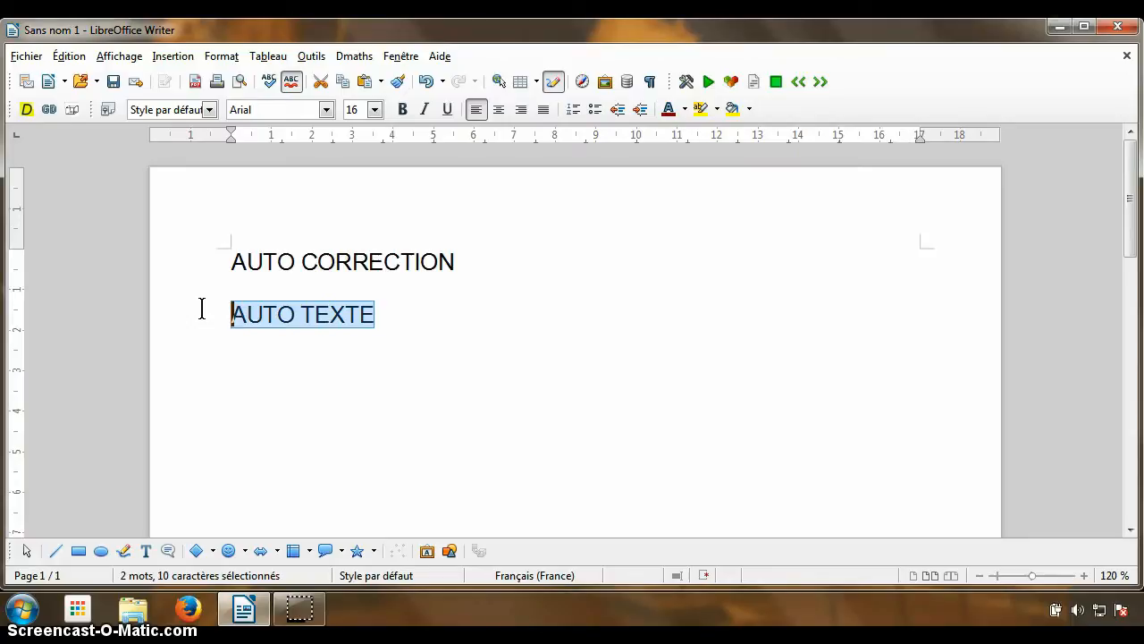
pyautogui.click(463, 263)
pyautogui.moveTo(462, 264); pyautogui.dragTo(187, 248)
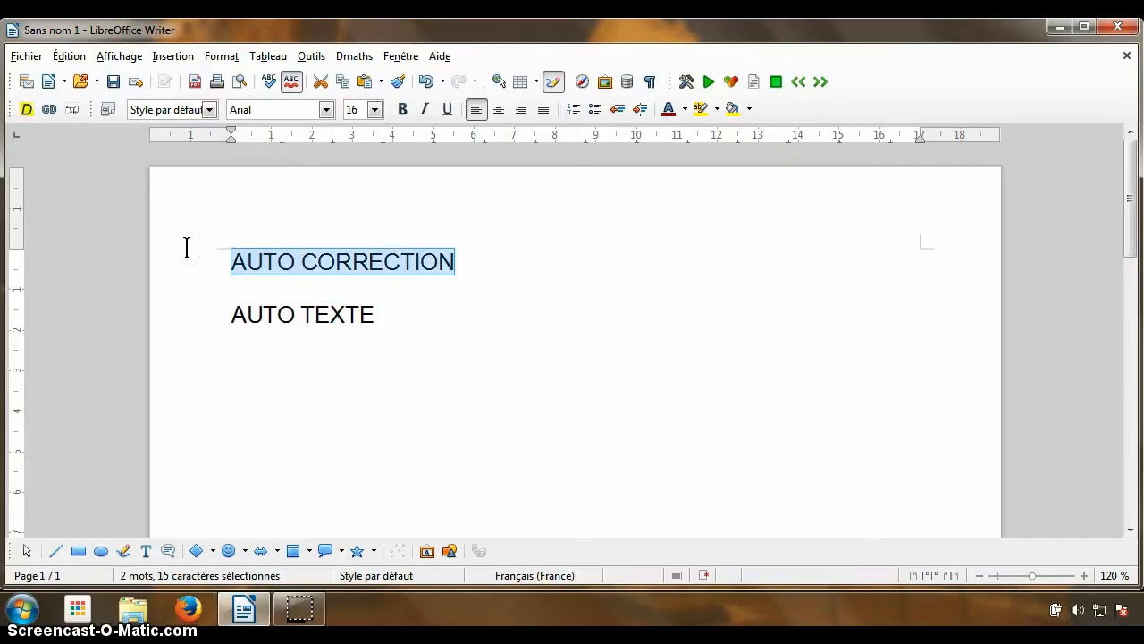
pyautogui.click(409, 401)
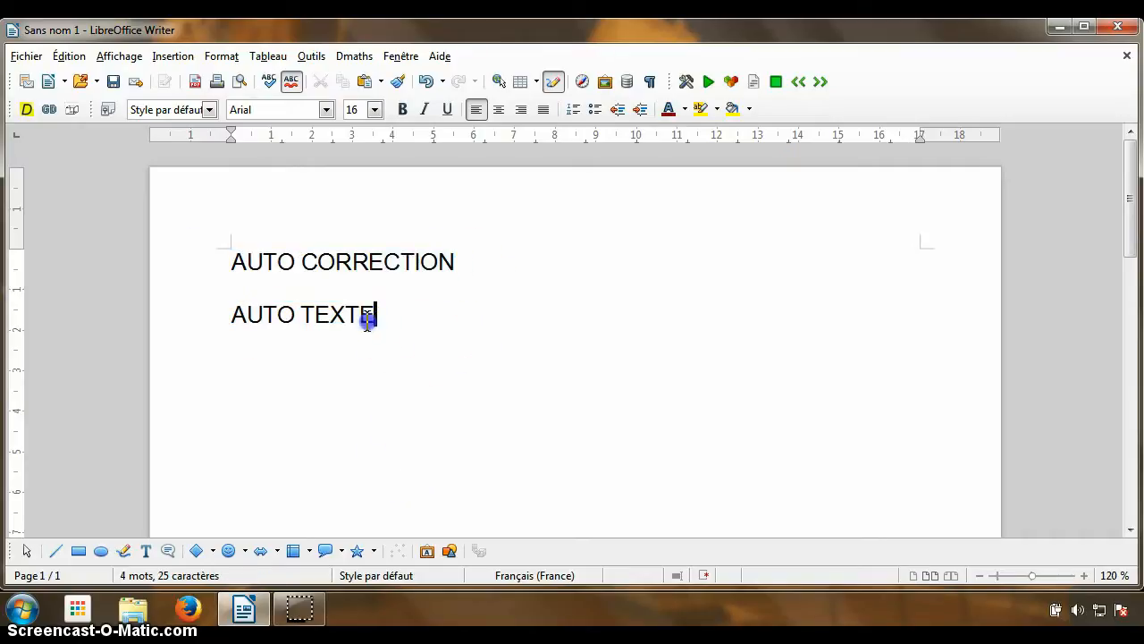
pyautogui.moveTo(372, 313); pyautogui.dragTo(185, 304)
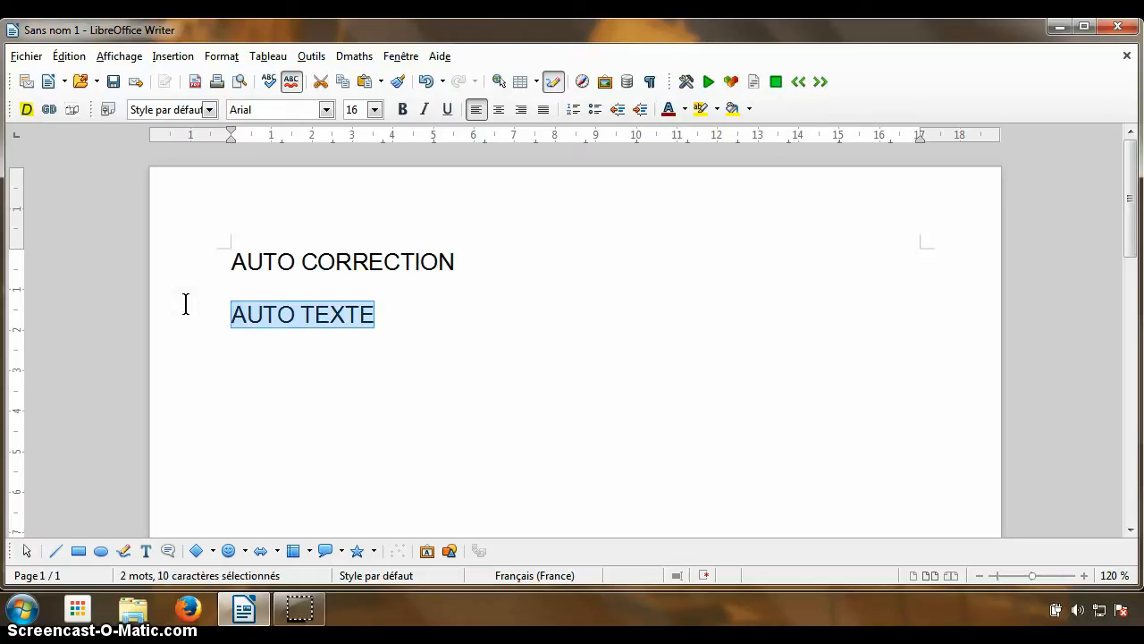
pyautogui.click(391, 320)
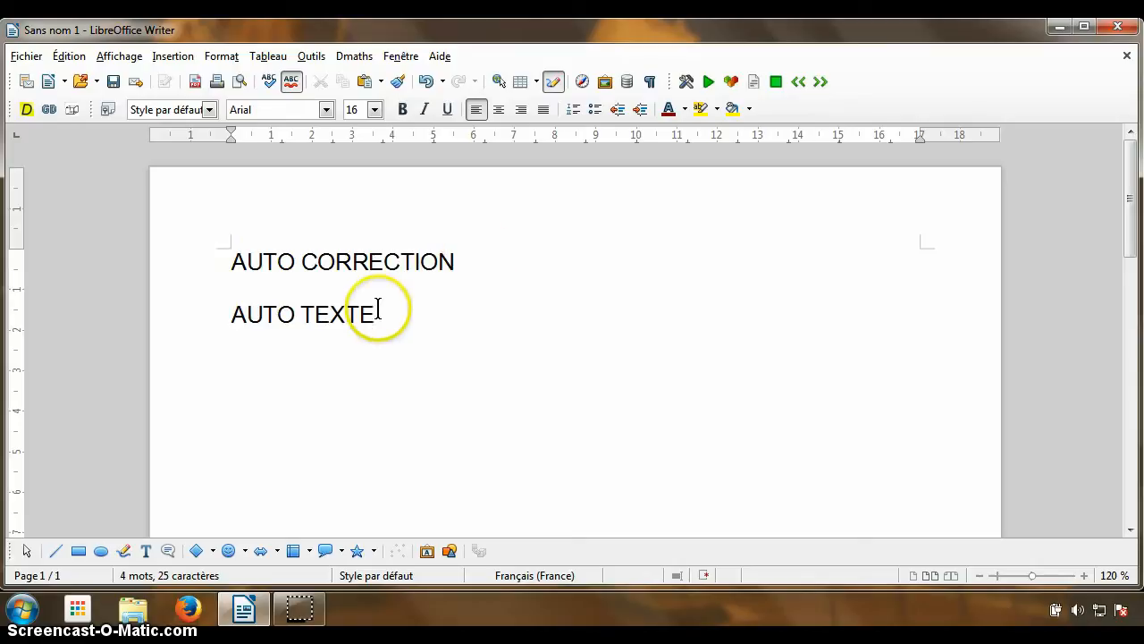
# - Delete the text "AUTO TEXTE" from the line below the "AUTO CORRECTION" heading
pyautogui.moveTo(383, 309); pyautogui.dragTo(191, 312)
pyautogui.press('Delete')
pyautogui.click(288, 287)
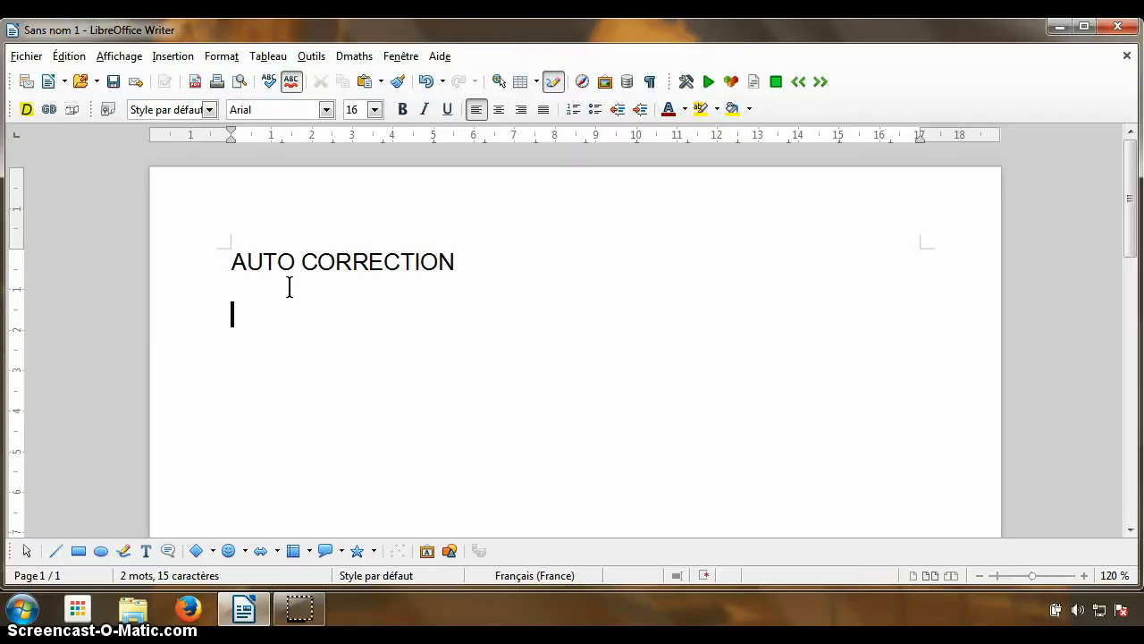
# - Open the AutoCorrection options, view the replacement entry for "abandoner", and close the dialog
pyautogui.click(311, 57)
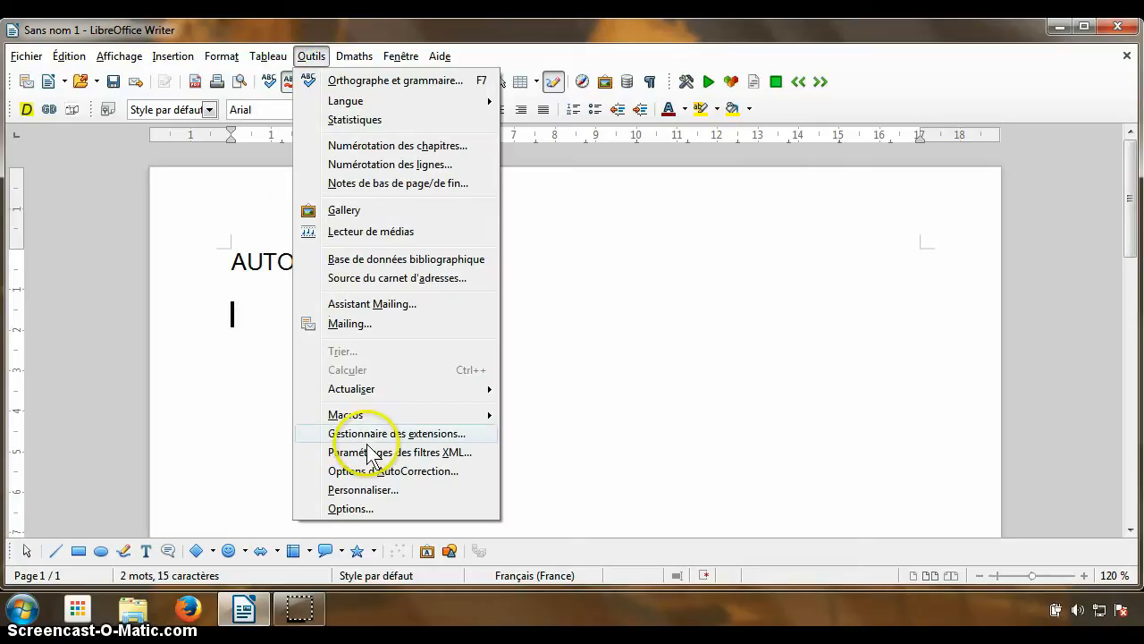
pyautogui.click(377, 470)
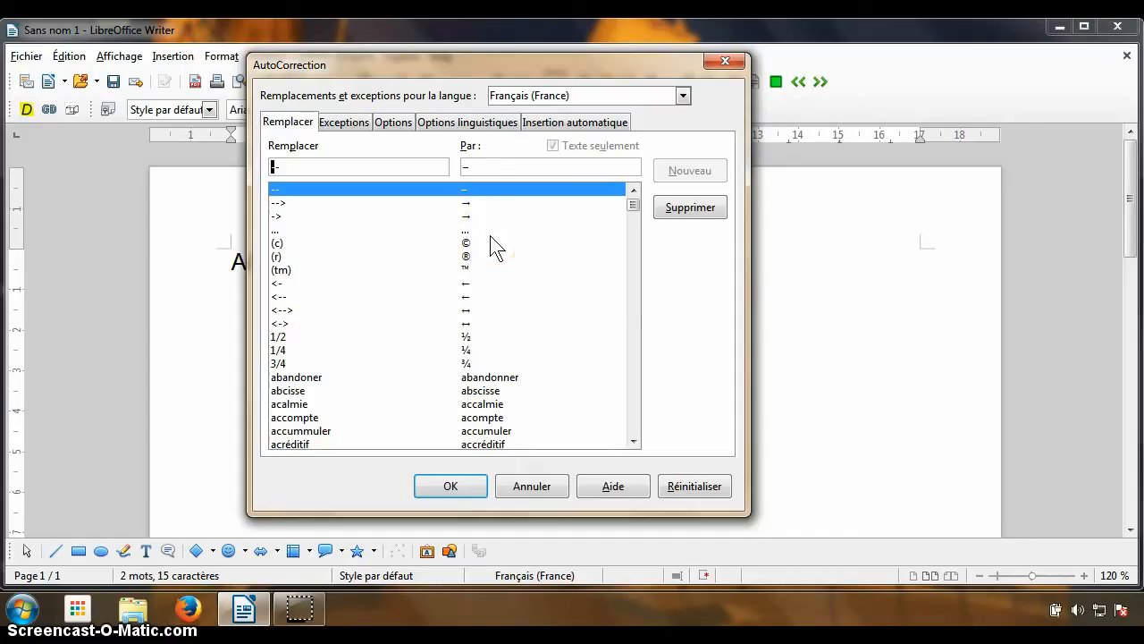
pyautogui.click(308, 379)
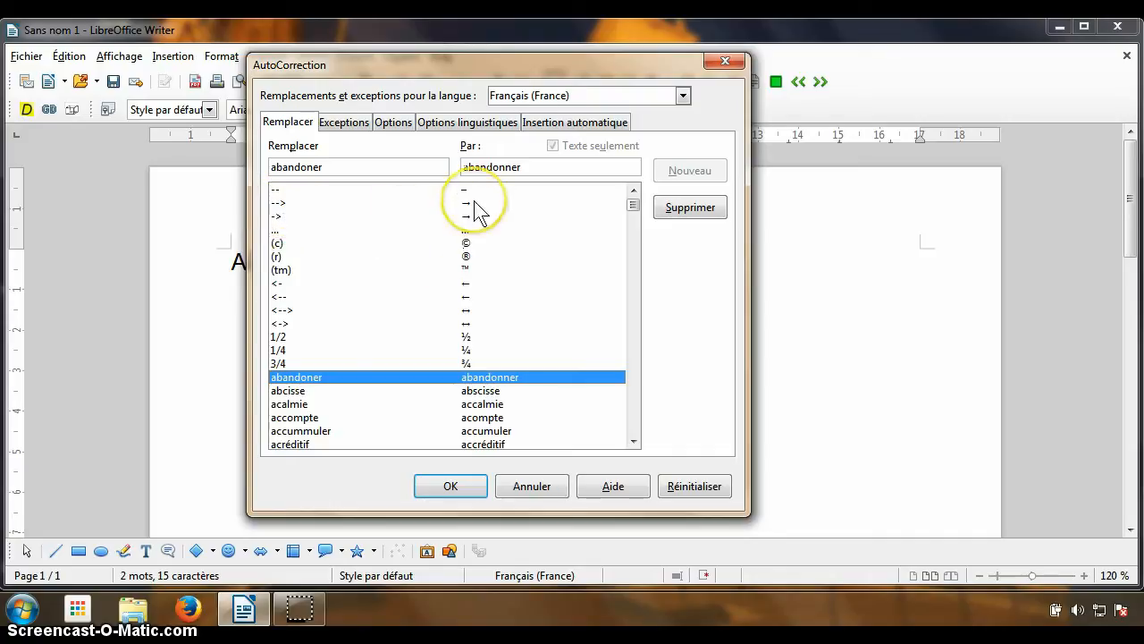
pyautogui.click(451, 485)
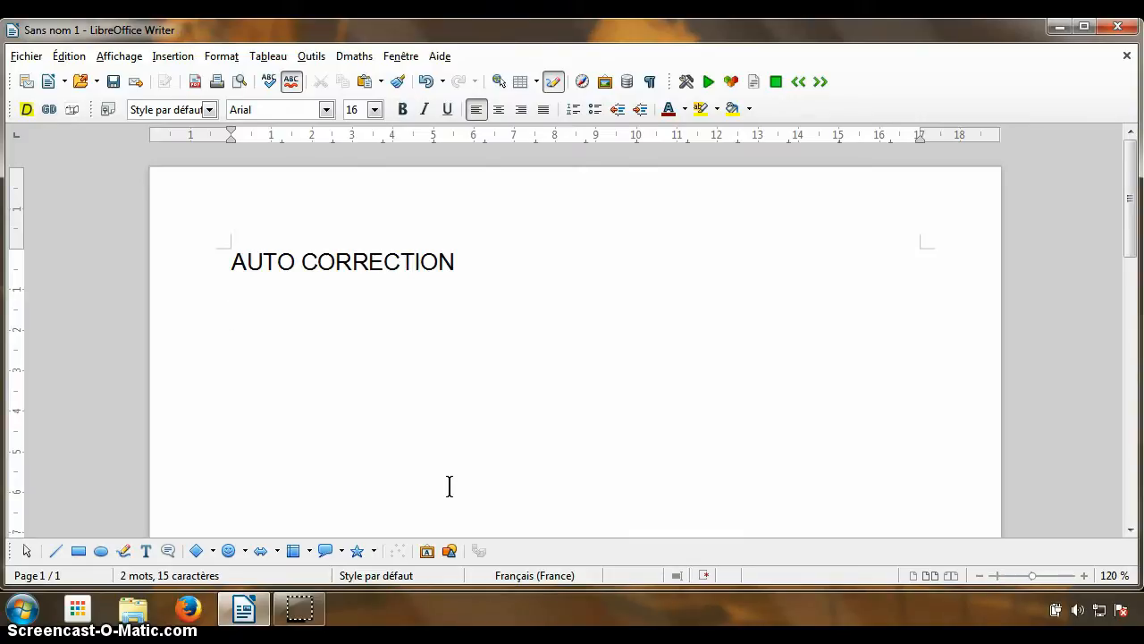
# - Test the arrow replacement by entering "-->" below the heading, and erase the resulting arrow
pyautogui.write('-->')
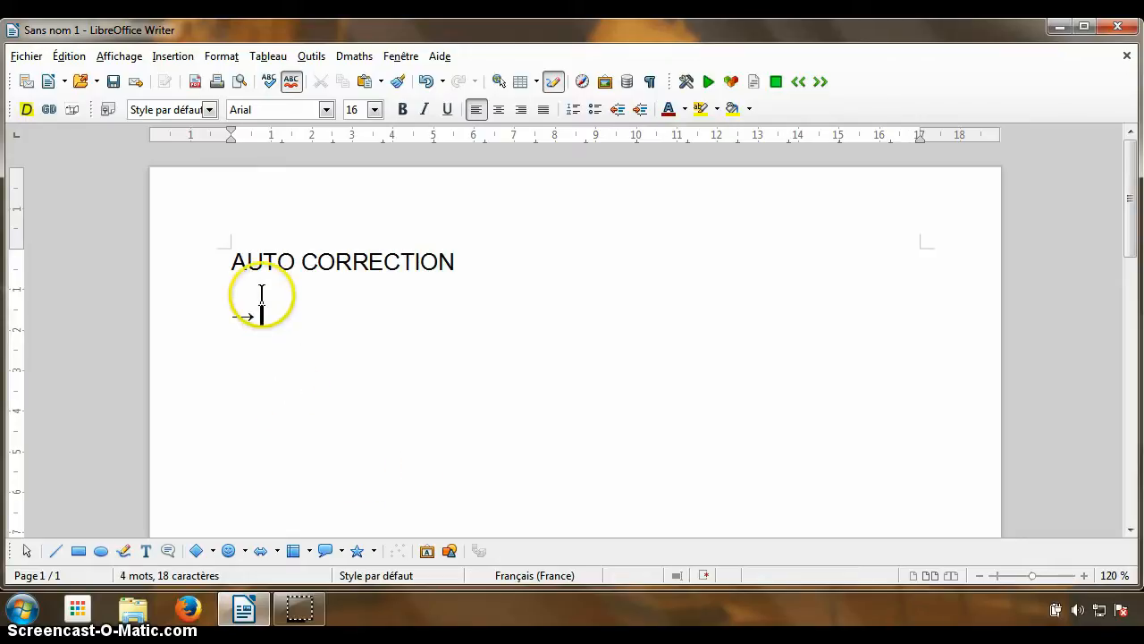
pyautogui.moveTo(257, 311); pyautogui.dragTo(194, 314)
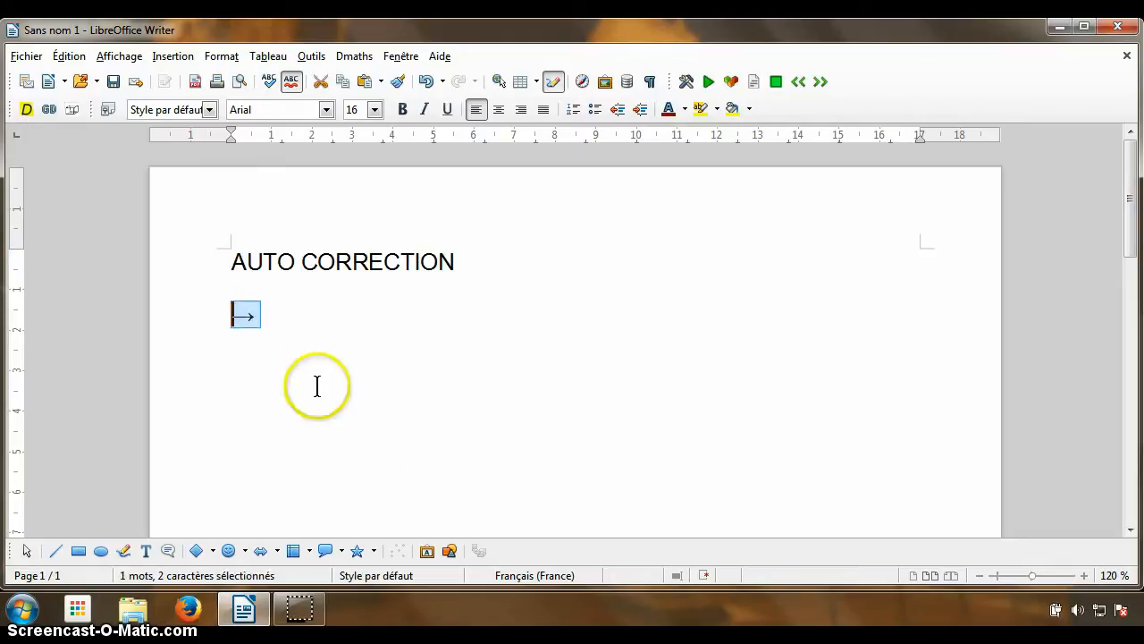
pyautogui.click(298, 322)
pyautogui.press('BackSpace')
pyautogui.press('BackSpace')
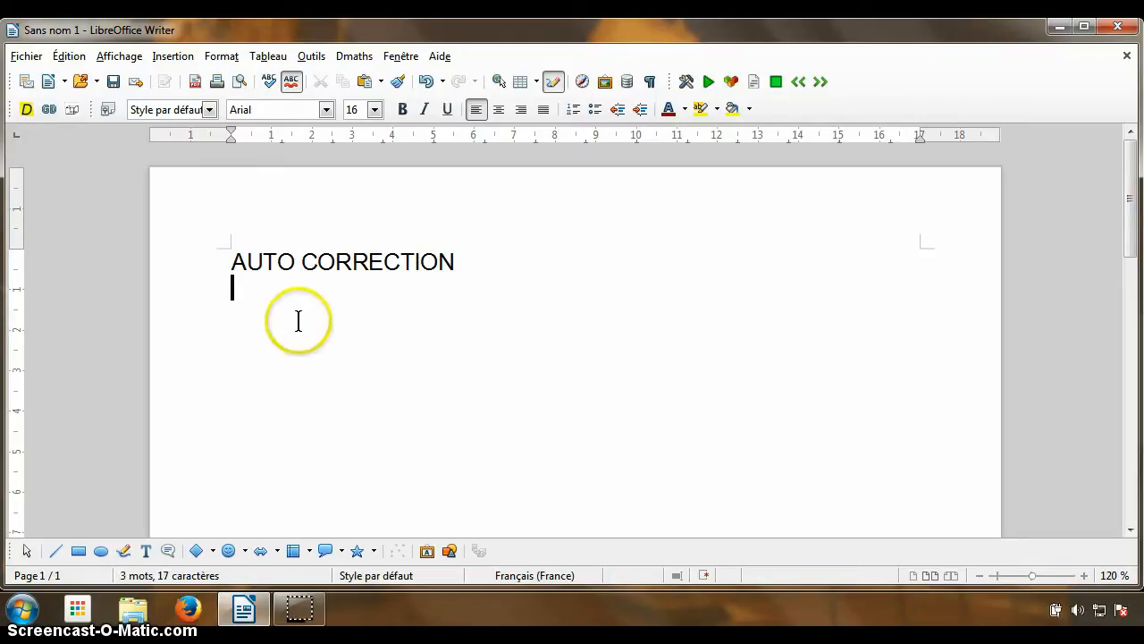
# - Test word correction by entering "abandonner" below the heading, and clear the word again
pyautogui.press('Return')
pyautogui.write('abandonner')
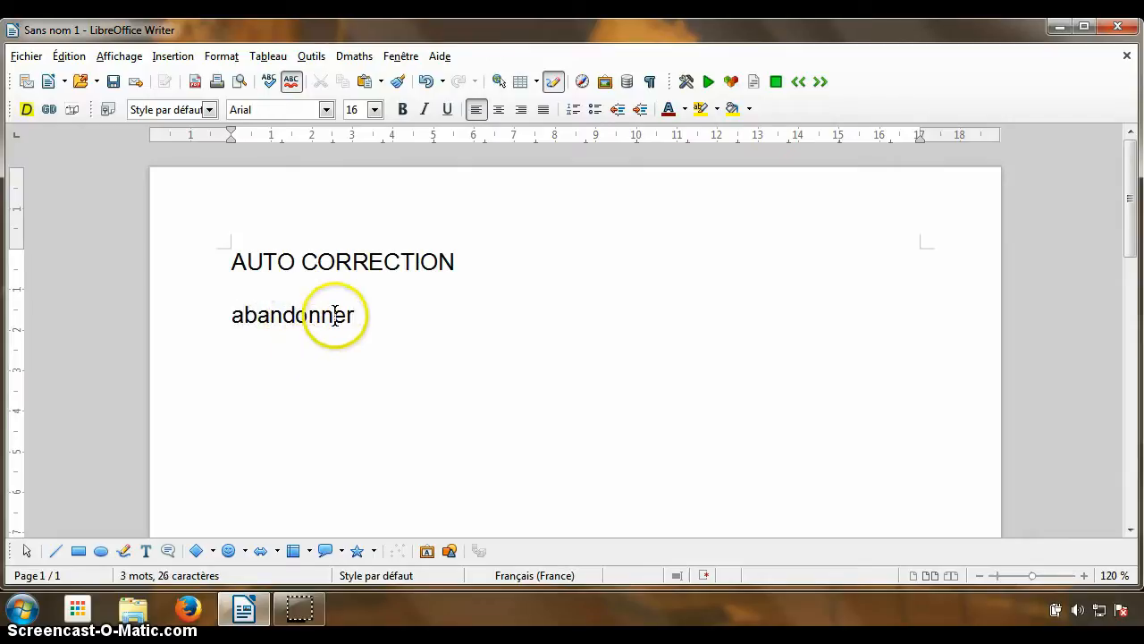
pyautogui.moveTo(365, 317); pyautogui.dragTo(168, 297)
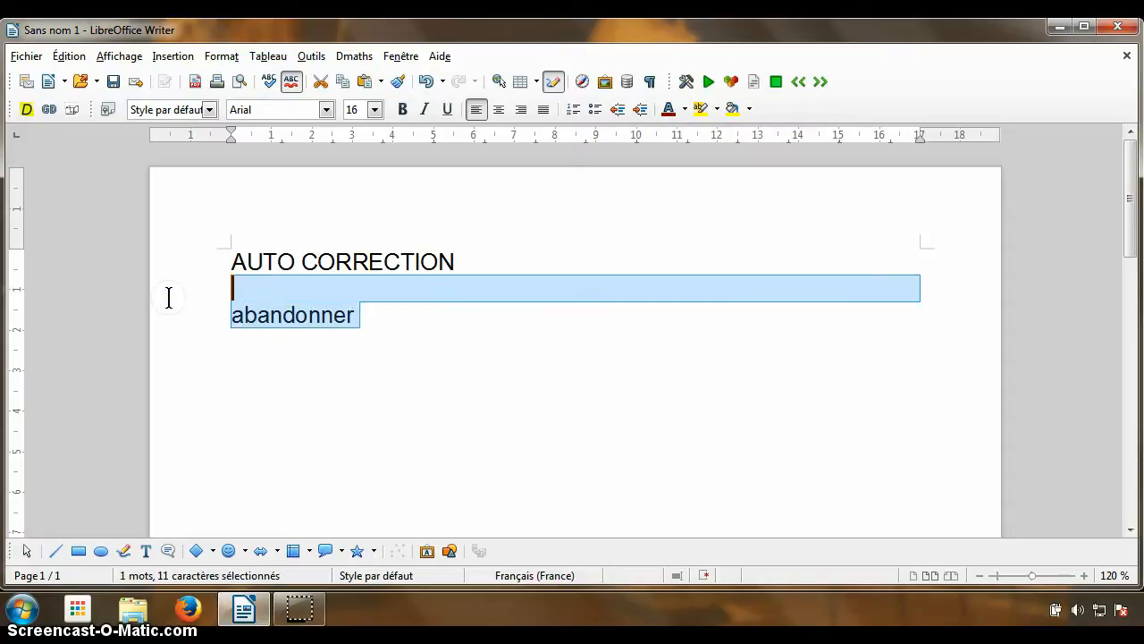
pyautogui.press('BackSpace')
pyautogui.press('Return')
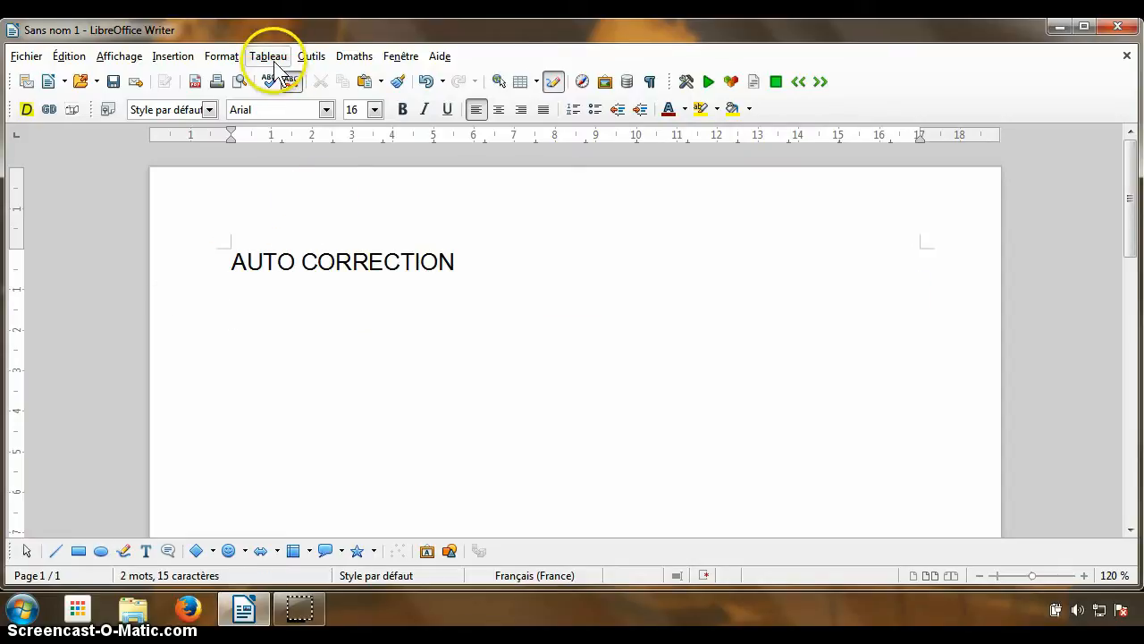
# - Add an AutoCorrection replacement for French (France) that turns "gdu" into the person's full name
pyautogui.click(311, 56)
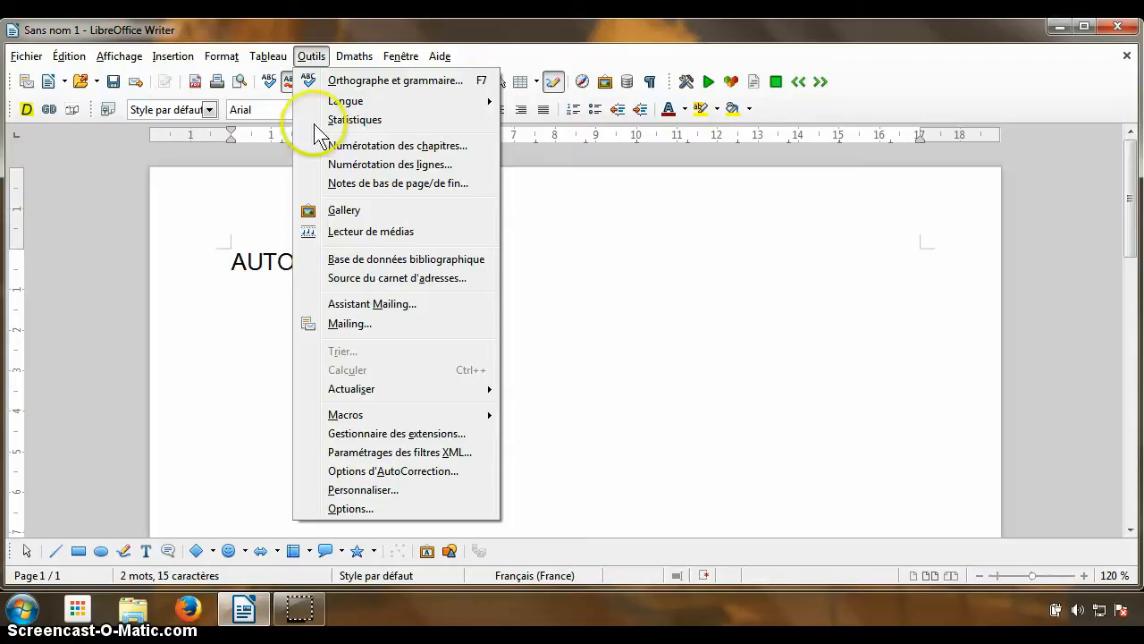
pyautogui.click(369, 472)
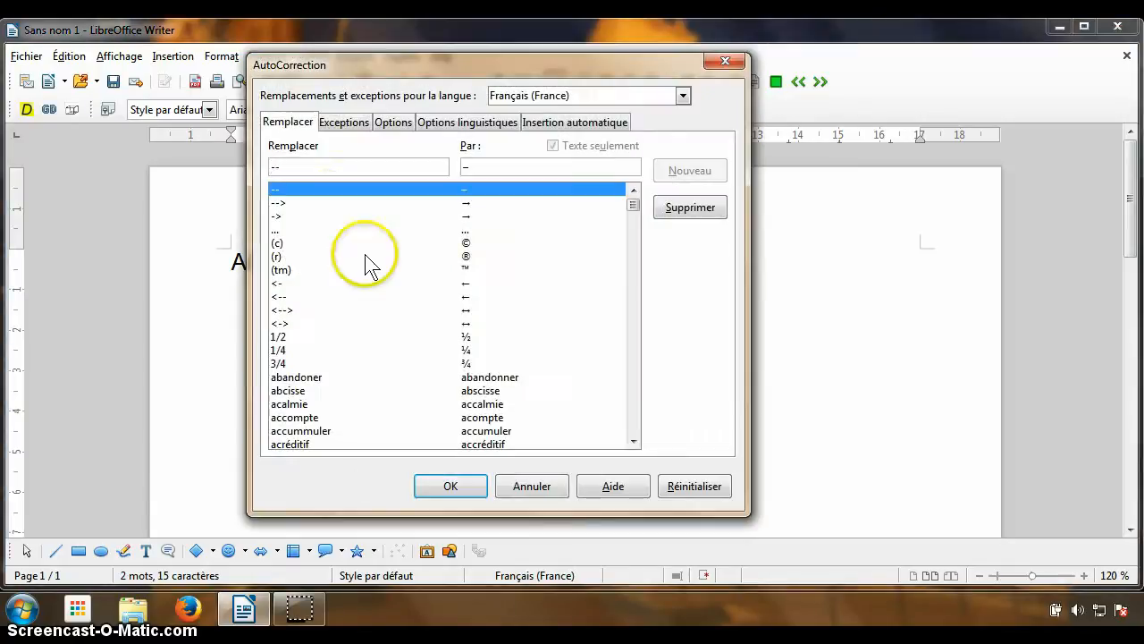
pyautogui.click(293, 167)
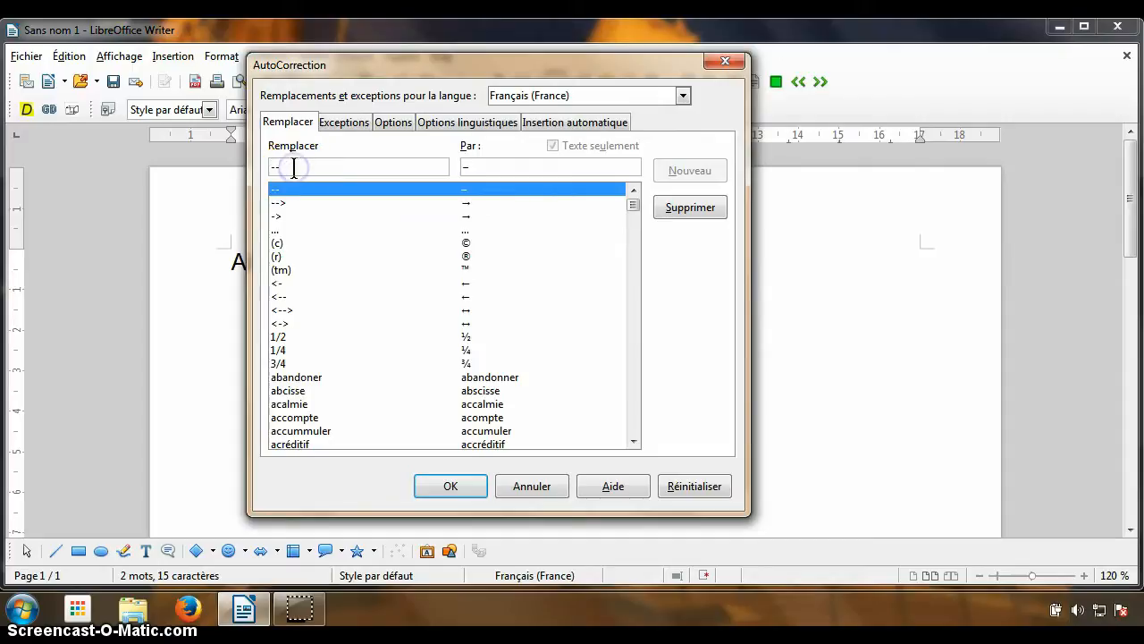
pyautogui.press('BackSpace')
pyautogui.press('BackSpace')
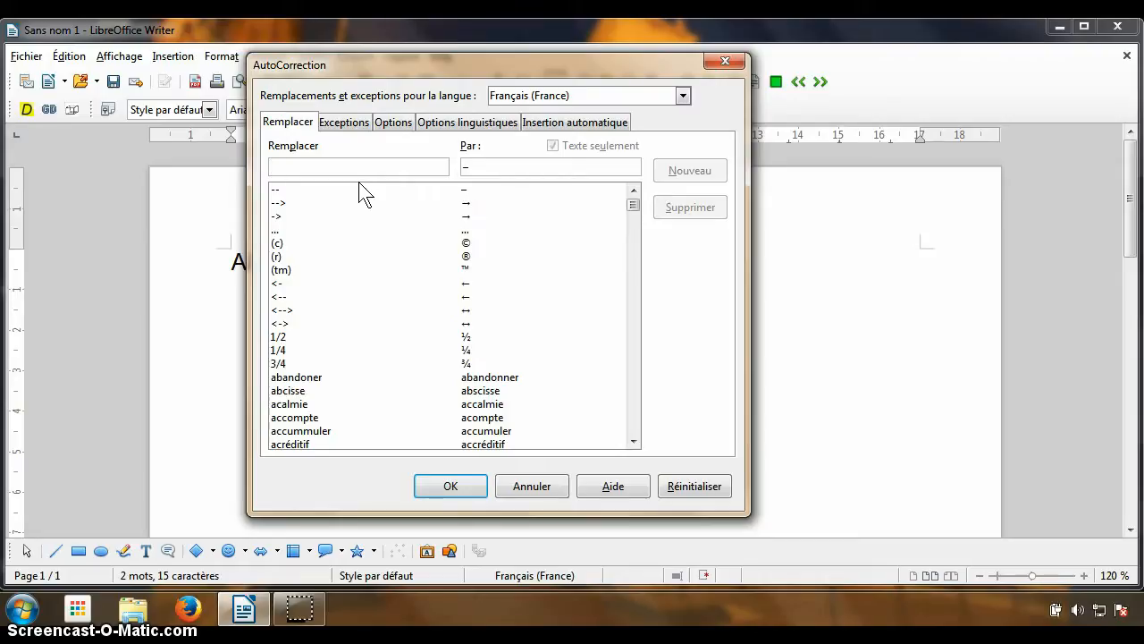
pyautogui.write('g')
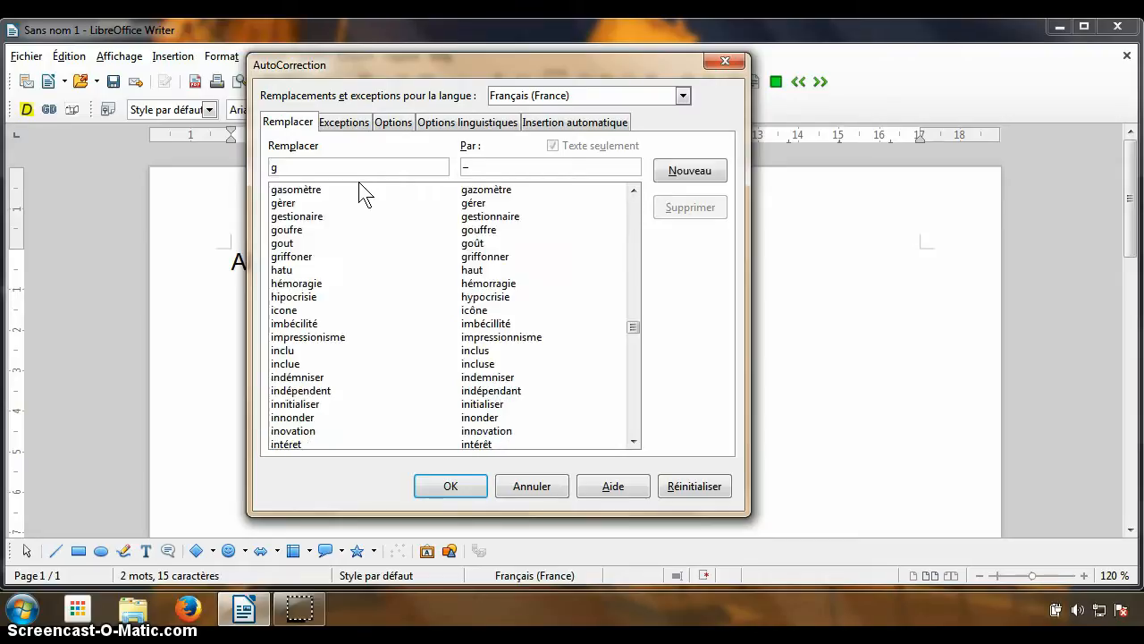
pyautogui.write('du')
pyautogui.click(471, 168)
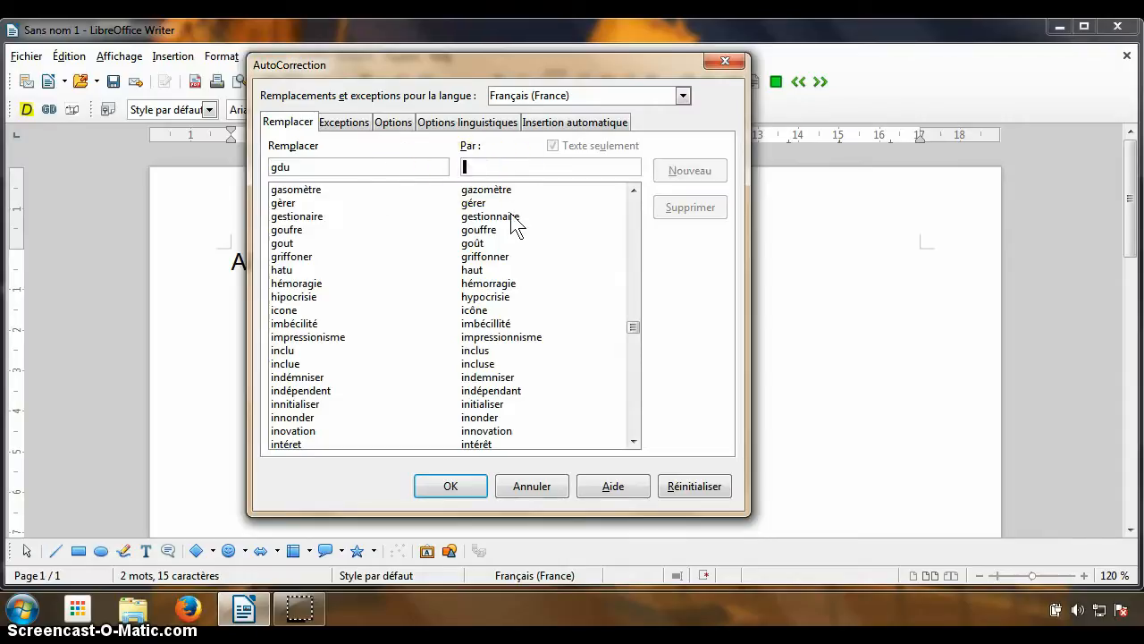
pyautogui.write('G')
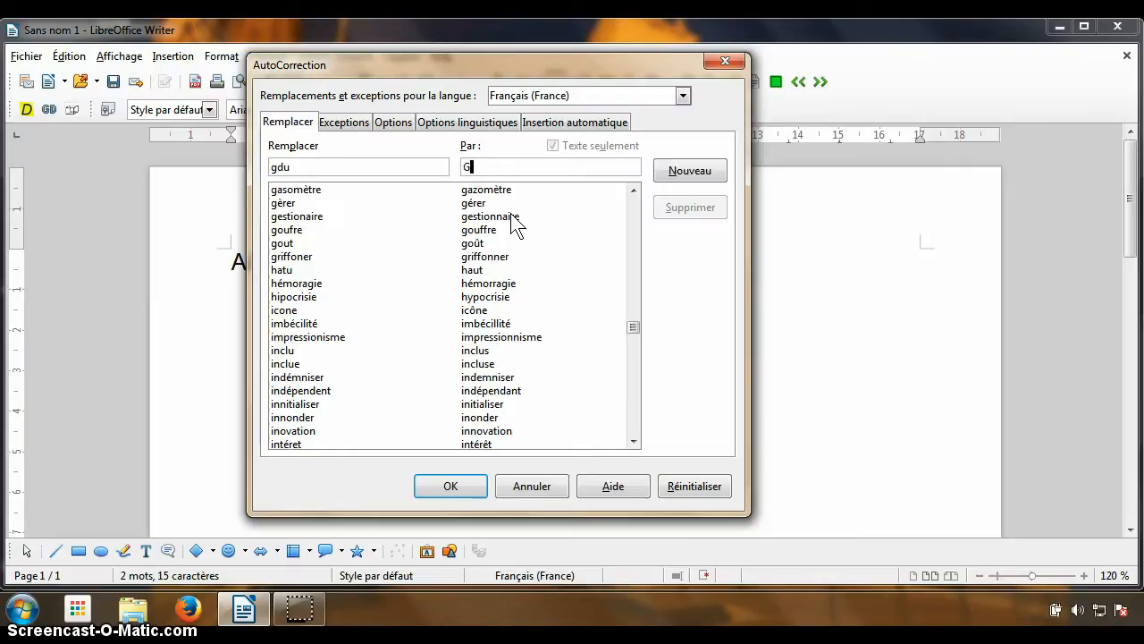
pyautogui.write('uillaume Durieux')
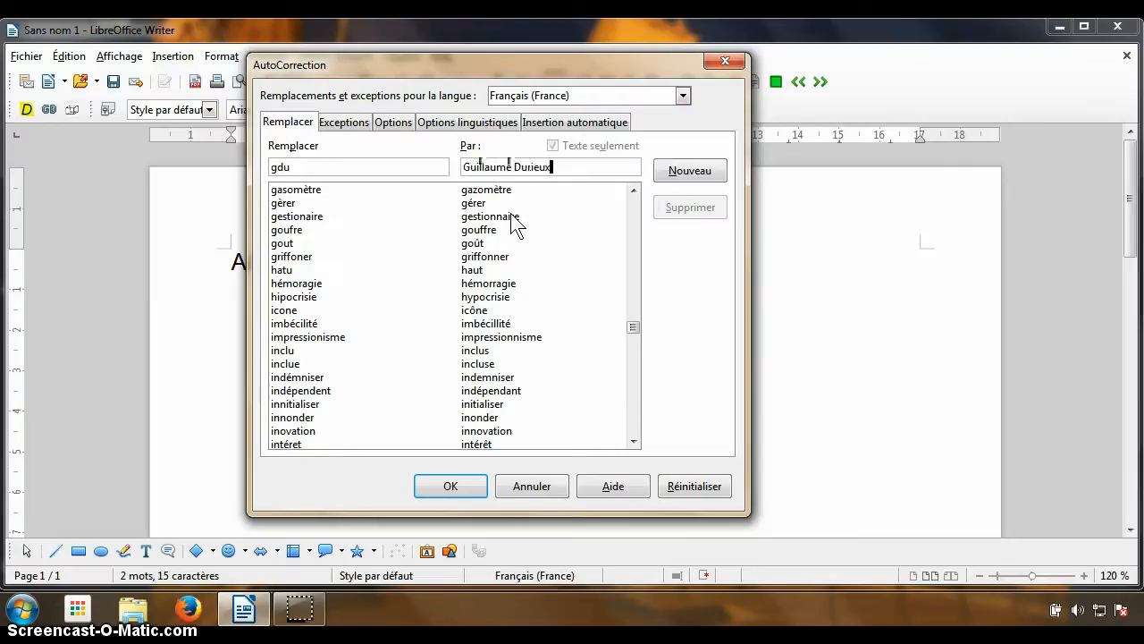
pyautogui.click(689, 172)
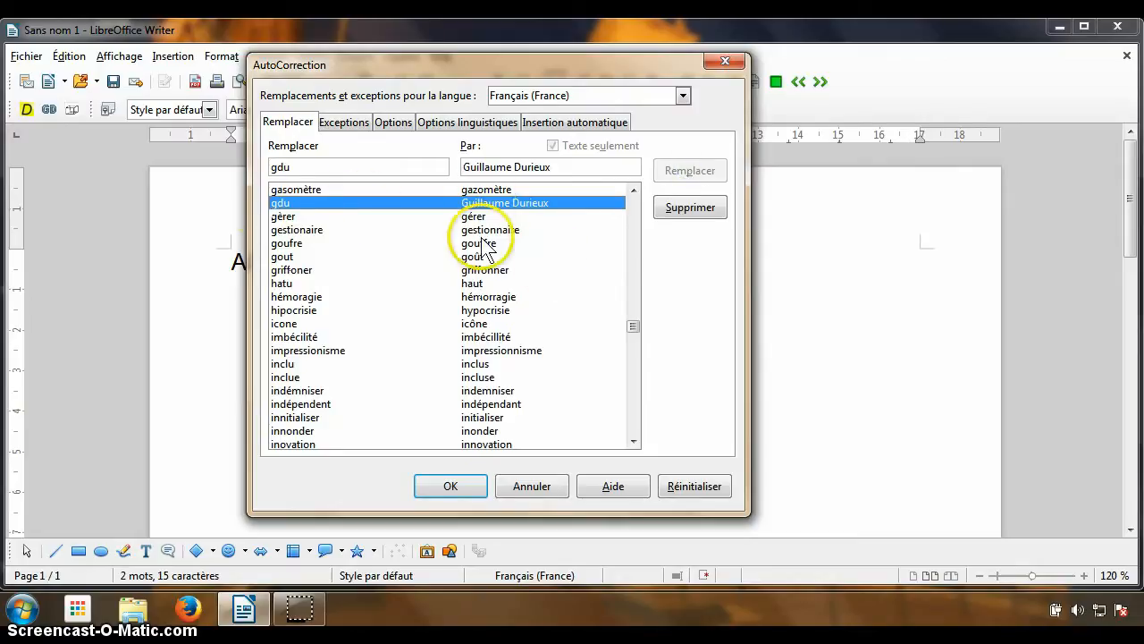
pyautogui.moveTo(630, 331)
pyautogui.mouseDown()
pyautogui.moveTo(643, 286)
pyautogui.moveTo(652, 331)
pyautogui.mouseUp()
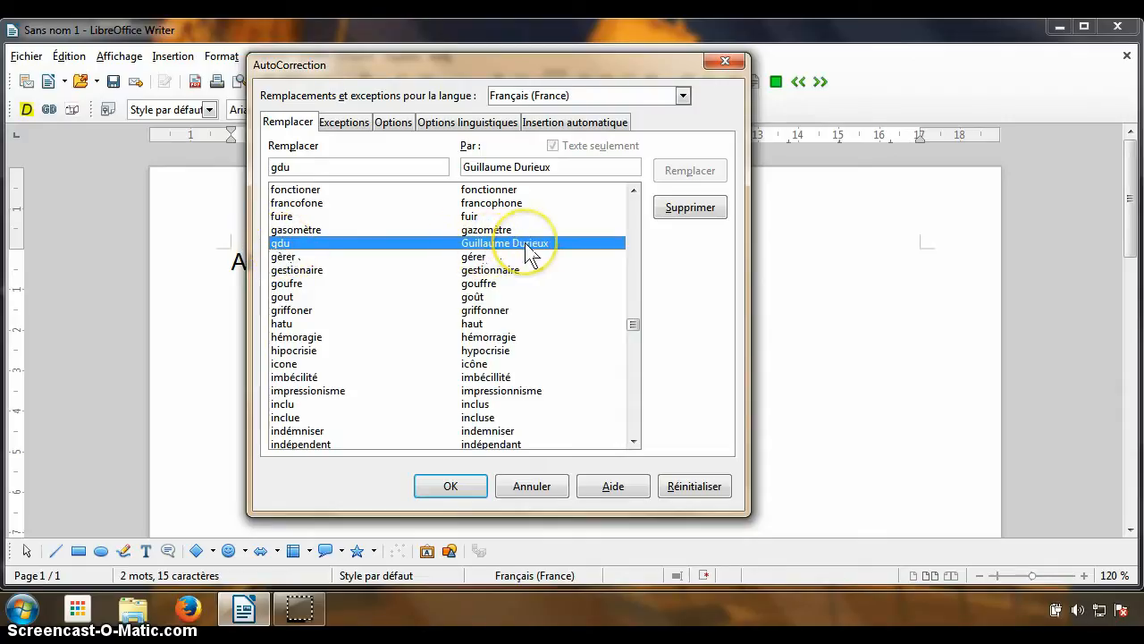
# - Look up the "usa" replacement entry for "Etats-Unis" in the AutoCorrection list and delete it
pyautogui.click(308, 167)
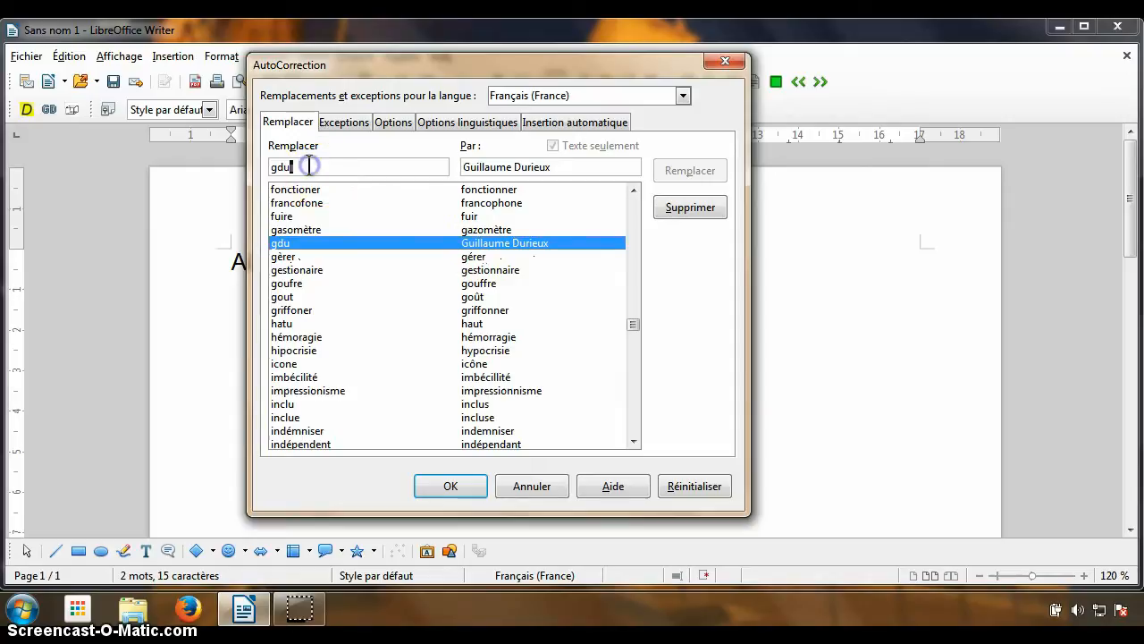
pyautogui.press('BackSpace')
pyautogui.press('BackSpace')
pyautogui.press('BackSpace')
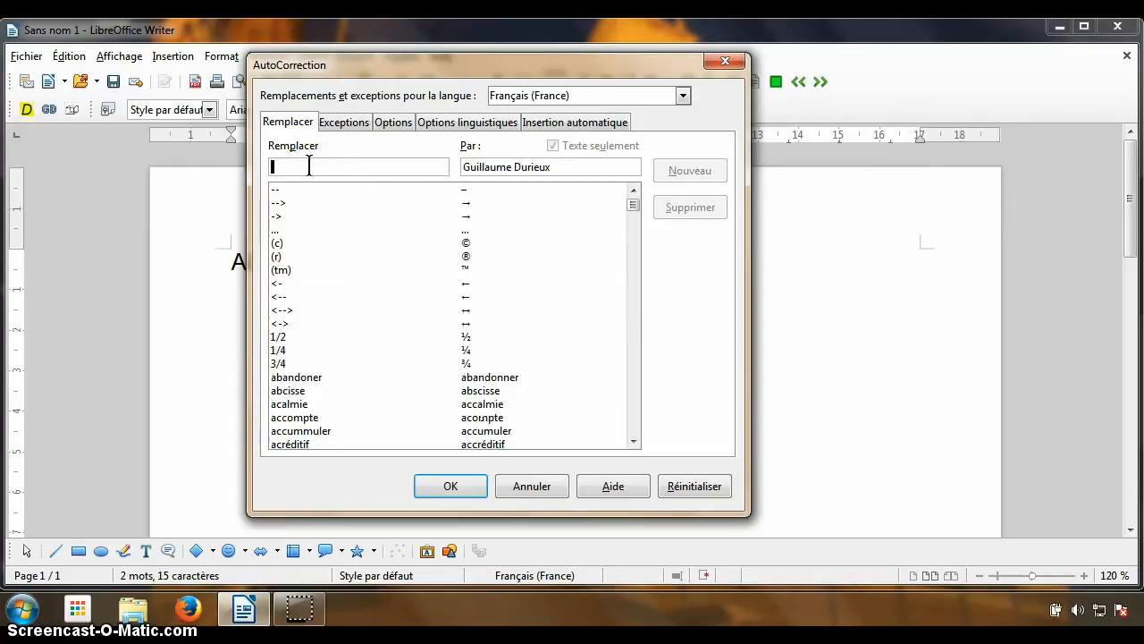
pyautogui.write('usa')
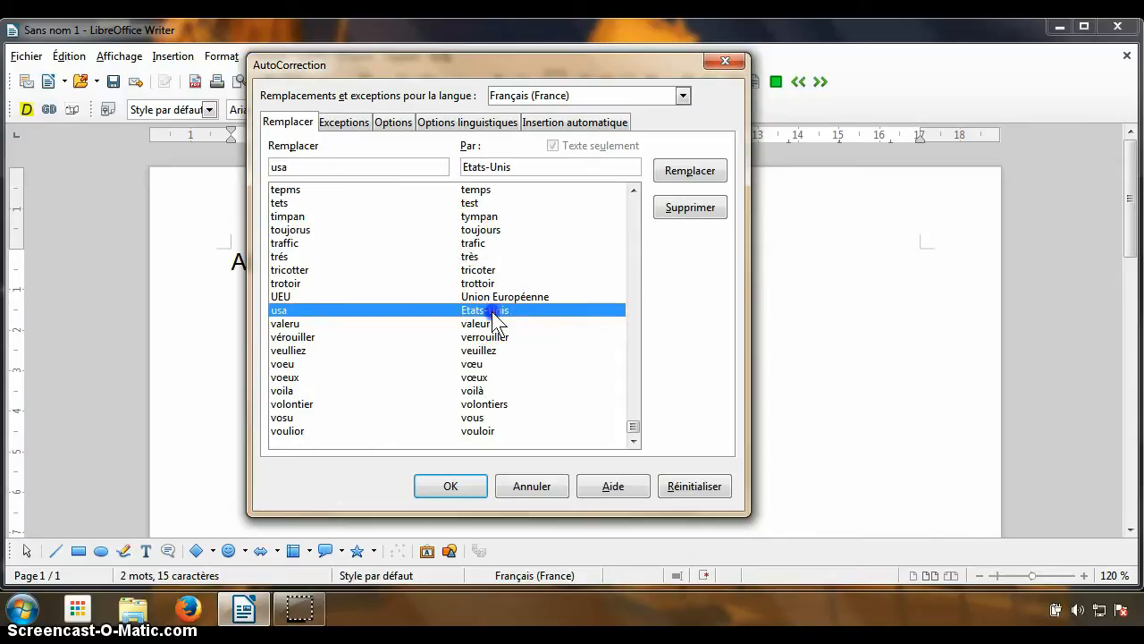
pyautogui.click(688, 210)
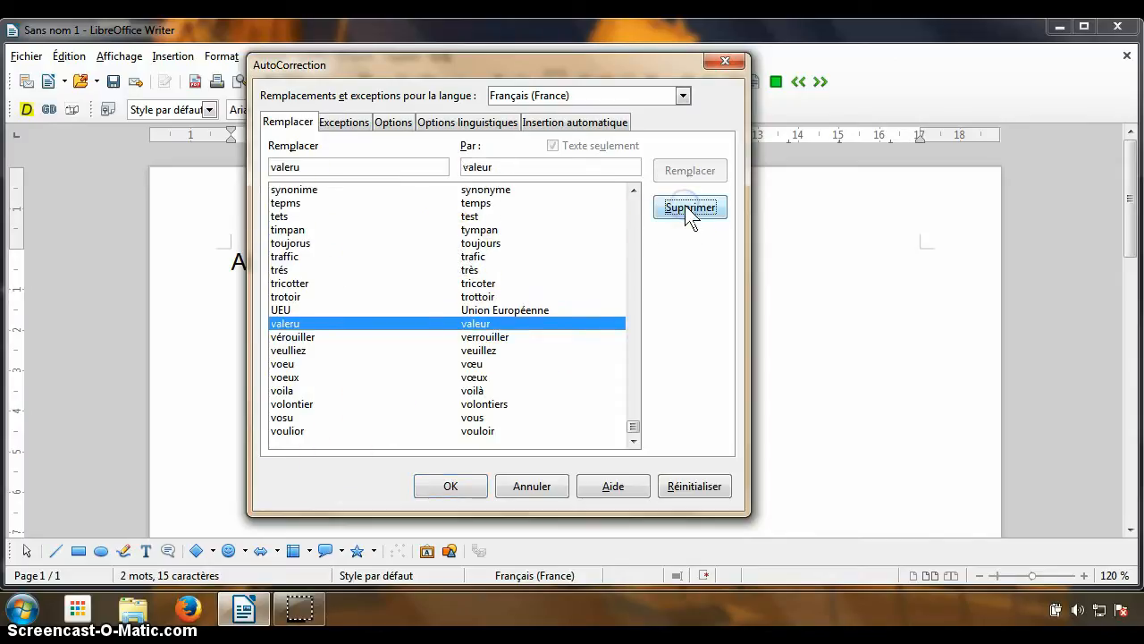
# - Add an AutoCorrection replacement for French (France) that turns "usa" into "Etats-Unis"
pyautogui.click(324, 170)
pyautogui.press('BackSpace')
pyautogui.press('BackSpace')
pyautogui.press('BackSpace')
pyautogui.press('BackSpace')
pyautogui.press('BackSpace')
pyautogui.press('BackSpace')
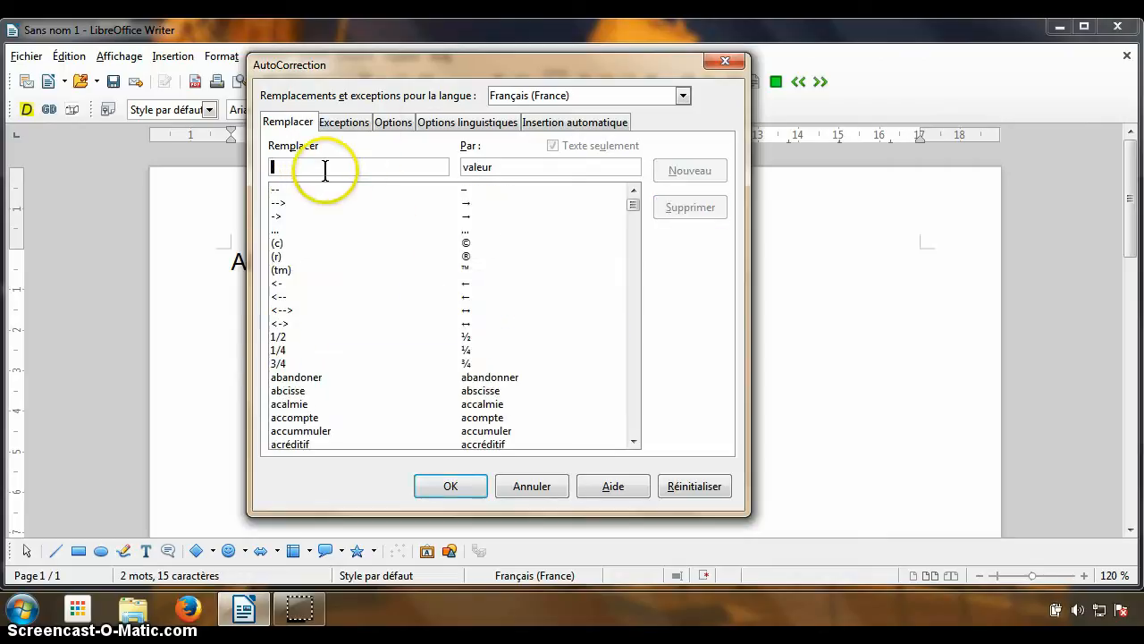
pyautogui.write('u')
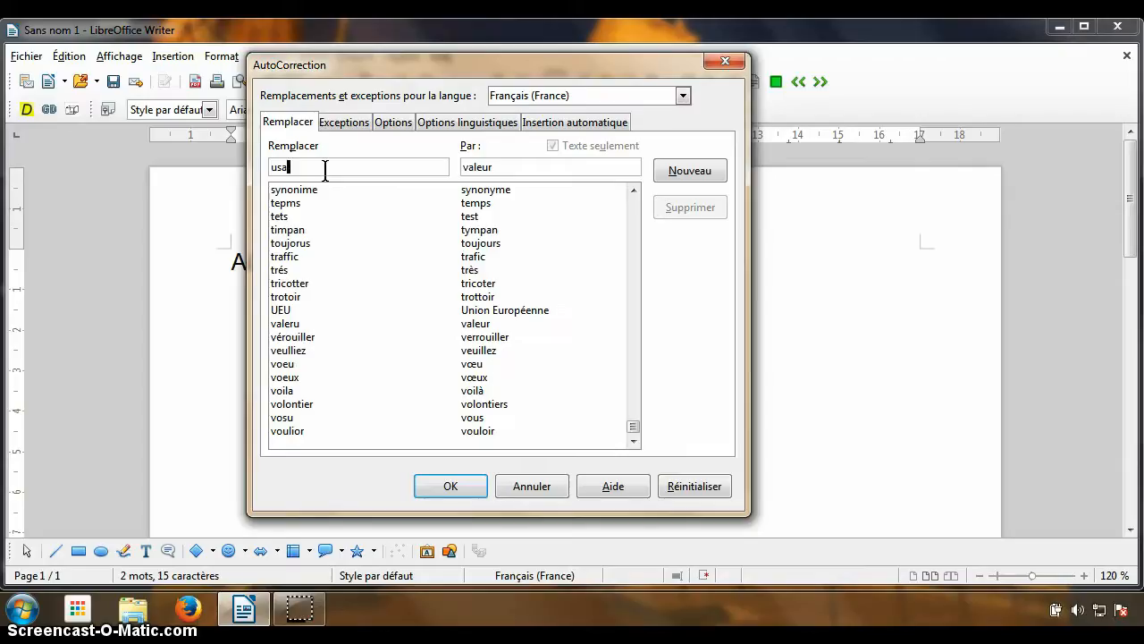
pyautogui.write('sa')
pyautogui.click(503, 174)
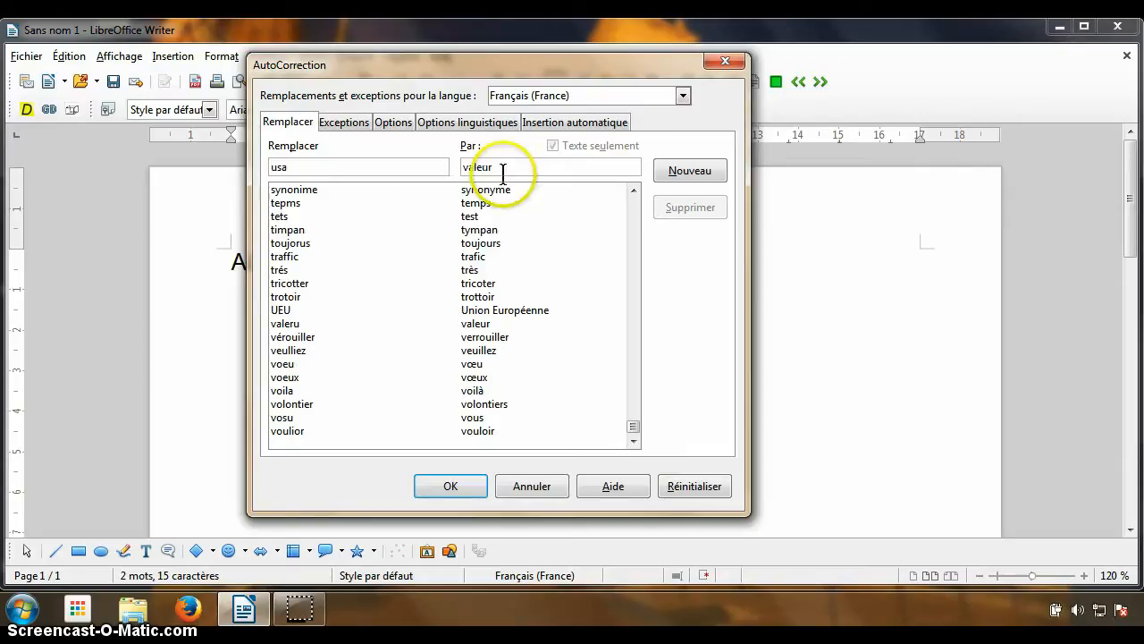
pyautogui.press('BackSpace')
pyautogui.press('BackSpace')
pyautogui.write('Etats-Unis')
pyautogui.click(684, 174)
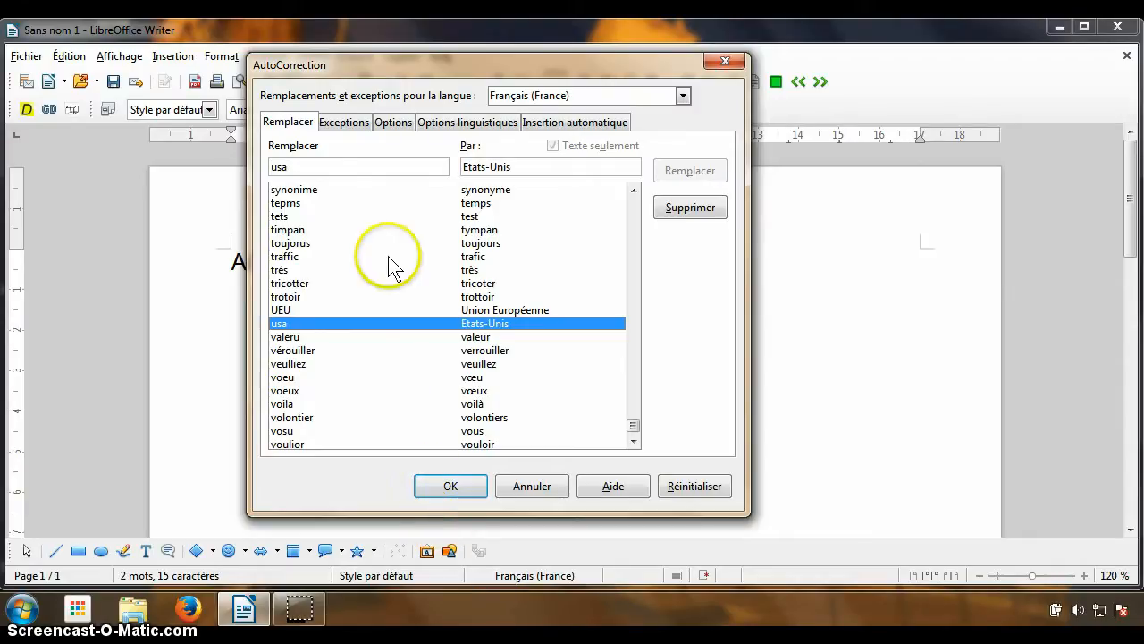
# - Look up the "qqp" entry in the replacement list, and confirm the AutoCorrection settings
pyautogui.moveTo(311, 161); pyautogui.dragTo(189, 173)
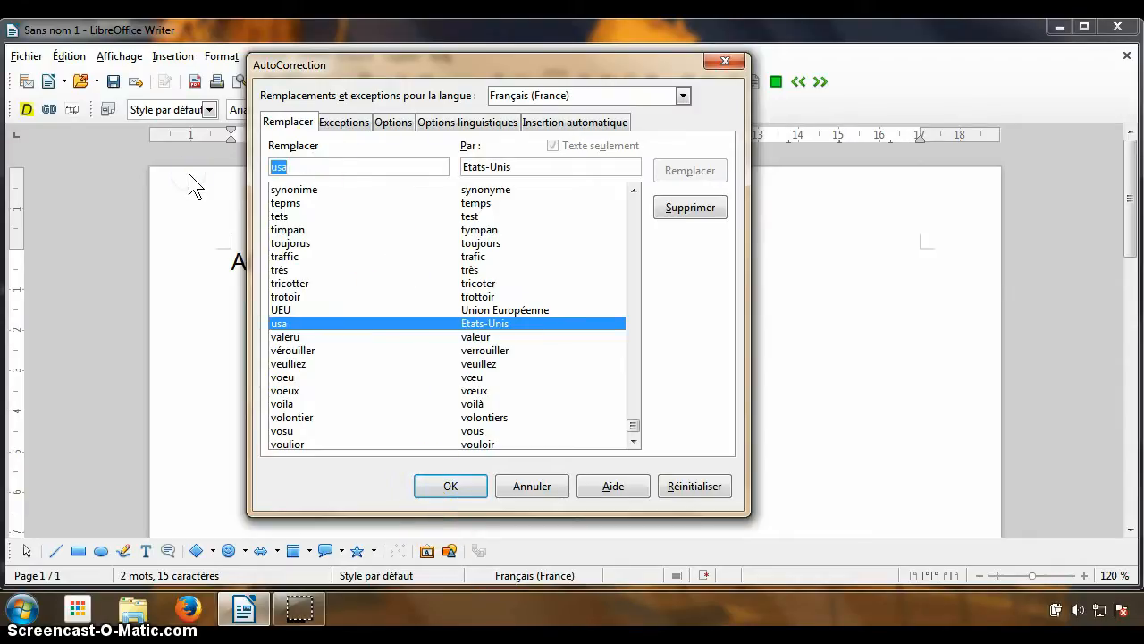
pyautogui.write('qqp')
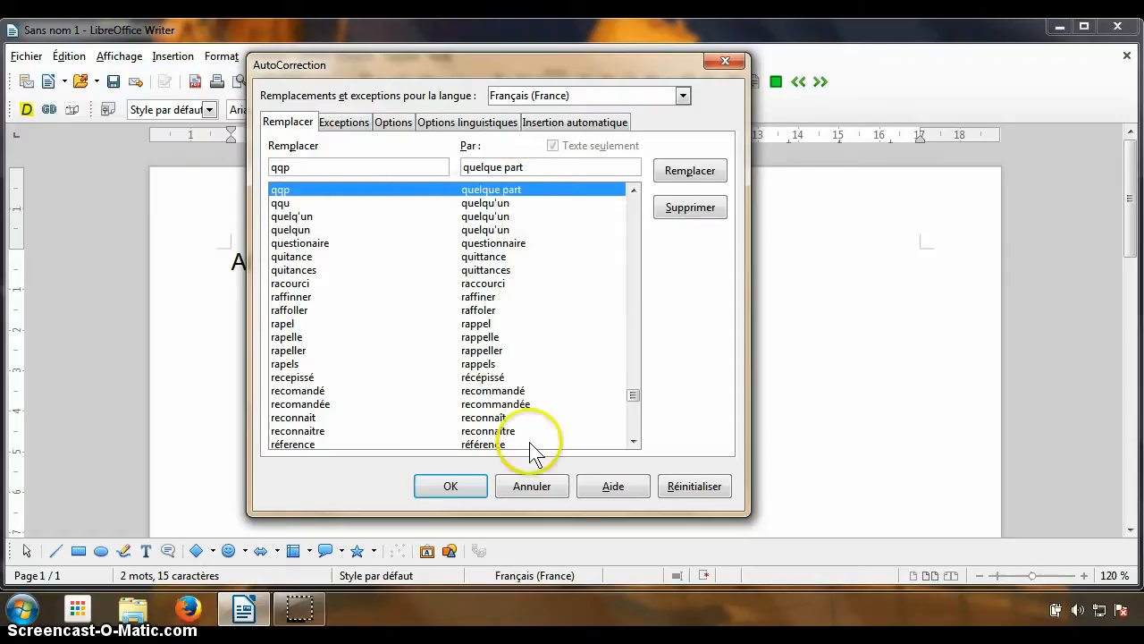
pyautogui.click(453, 486)
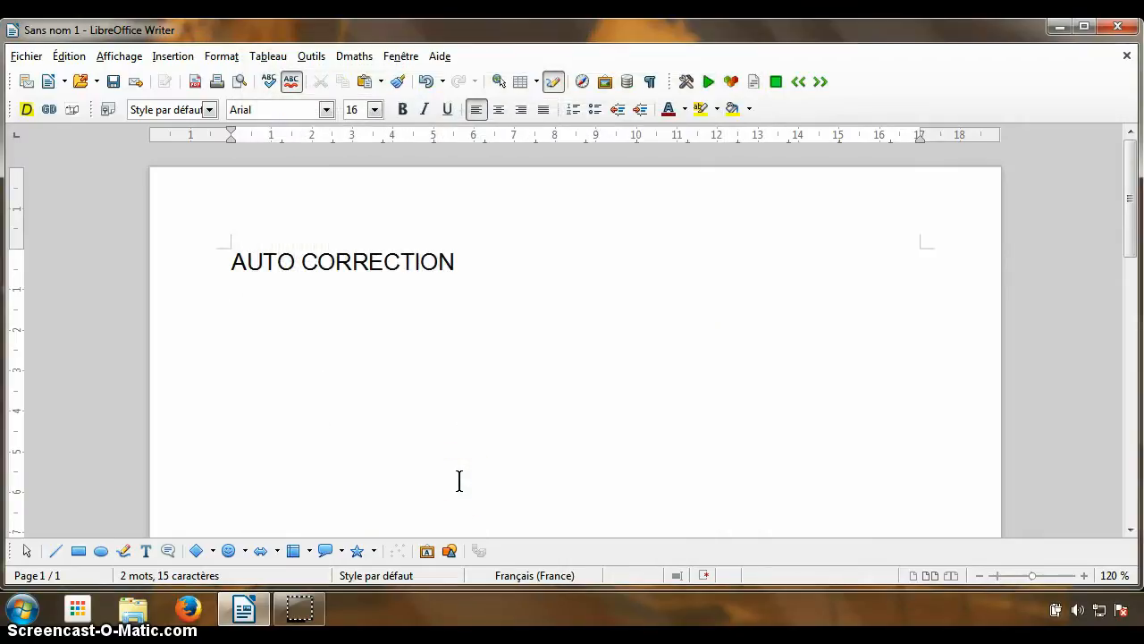
# - Test the custom abbreviations below the heading by entering "gdu" on one line and "Les usa" on the next
pyautogui.write('gdu ')
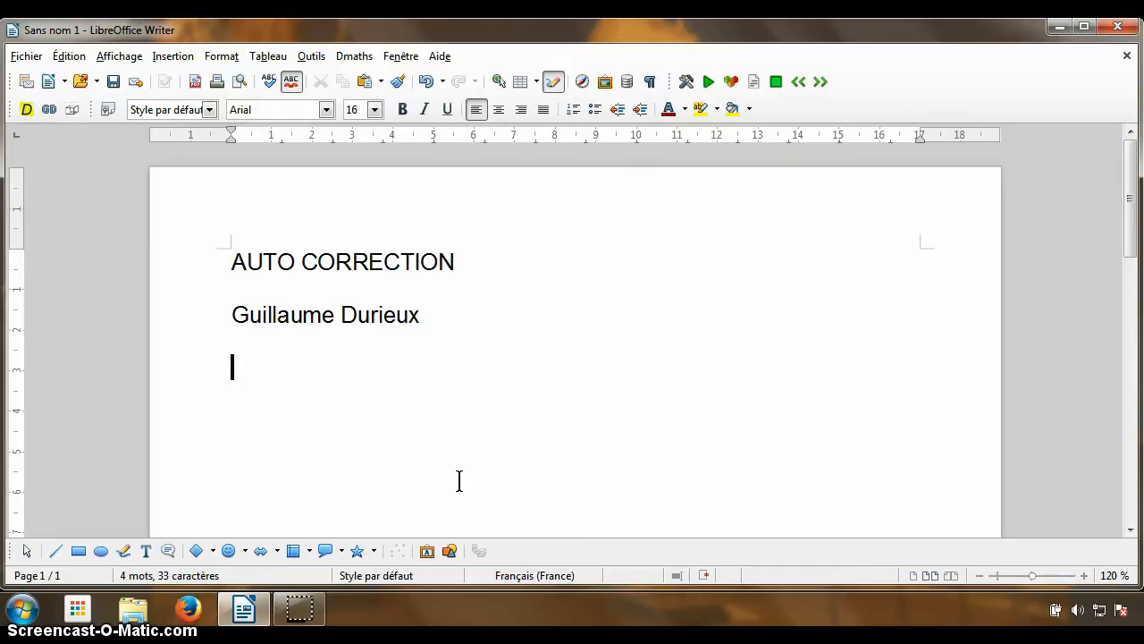
pyautogui.write('Le')
pyautogui.write('s ')
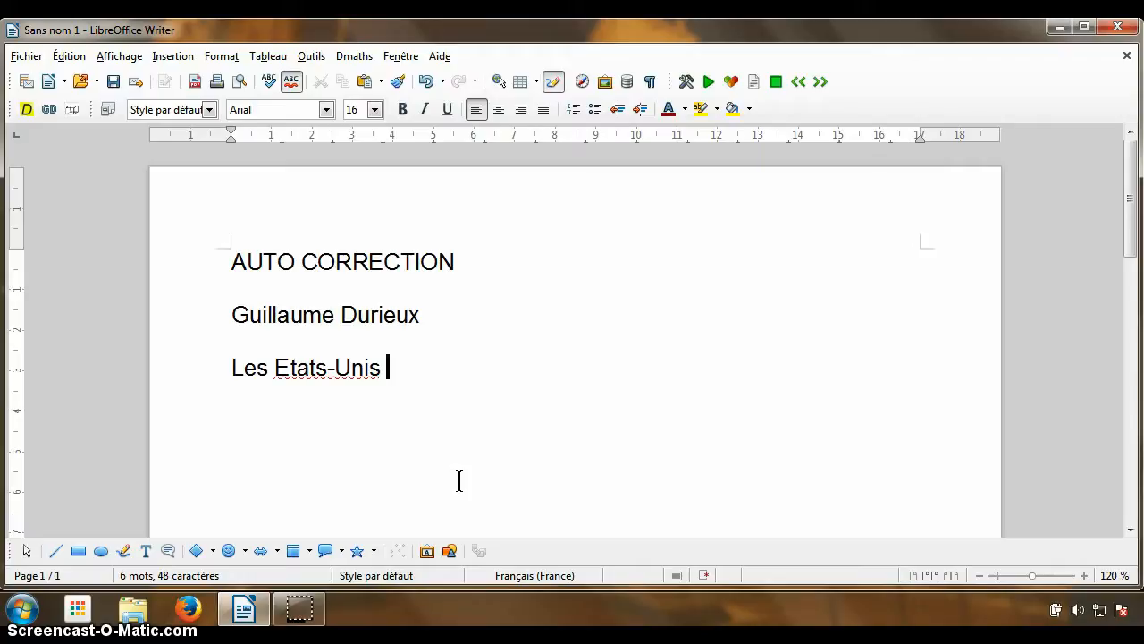
pyautogui.write('usa fldjfldjfl')
# - Erase all text in the document, including the old heading, and write the heading "AUTO TEXTE" instead
pyautogui.press('BackSpace')
pyautogui.press('BackSpace')
pyautogui.press('BackSpace')
pyautogui.press('BackSpace')
pyautogui.press('BackSpace')
pyautogui.press('BackSpace')
pyautogui.press('BackSpace')
pyautogui.press('BackSpace')
pyautogui.press('BackSpace')
pyautogui.press('BackSpace')
pyautogui.press('BackSpace')
pyautogui.press('BackSpace')
pyautogui.press('BackSpace')
pyautogui.press('BackSpace')
pyautogui.press('BackSpace')
pyautogui.press('BackSpace')
pyautogui.press('BackSpace')
pyautogui.press('BackSpace')
pyautogui.press('BackSpace')
pyautogui.press('BackSpace')
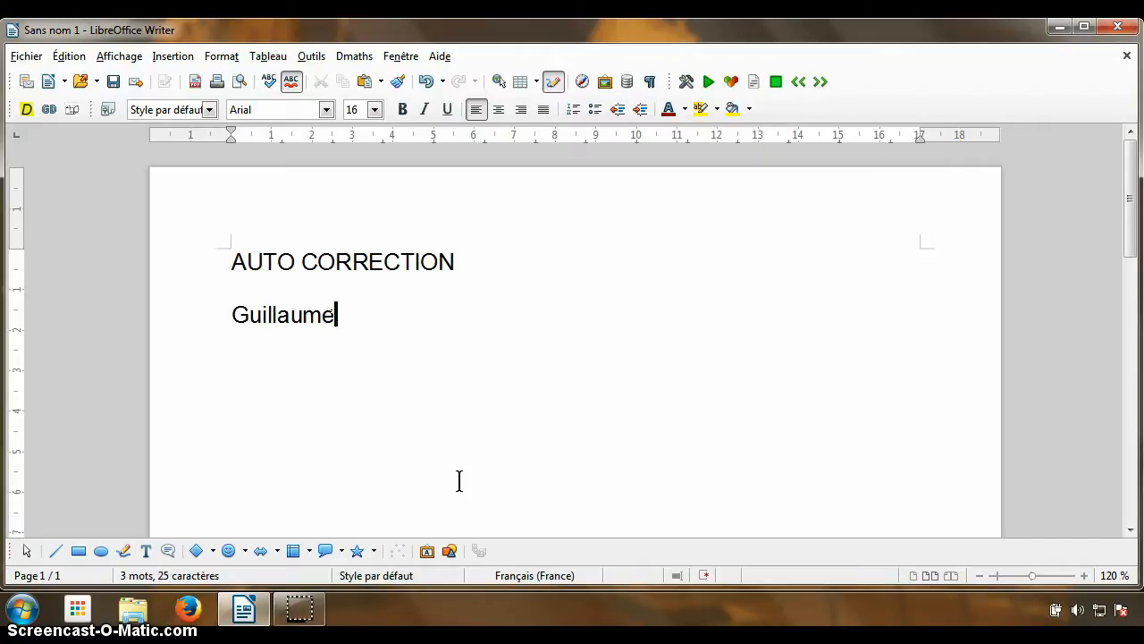
pyautogui.press('BackSpace')
pyautogui.press('BackSpace')
pyautogui.press('BackSpace')
pyautogui.press('BackSpace')
pyautogui.press('BackSpace')
pyautogui.press('BackSpace')
pyautogui.press('BackSpace')
pyautogui.press('BackSpace')
pyautogui.press('BackSpace')
pyautogui.press('BackSpace')
pyautogui.press('BackSpace')
pyautogui.press('BackSpace')
pyautogui.press('BackSpace')
pyautogui.press('BackSpace')
pyautogui.press('BackSpace')
pyautogui.press('BackSpace')
pyautogui.press('BackSpace')
pyautogui.press('BackSpace')
pyautogui.press('BackSpace')
pyautogui.press('BackSpace')
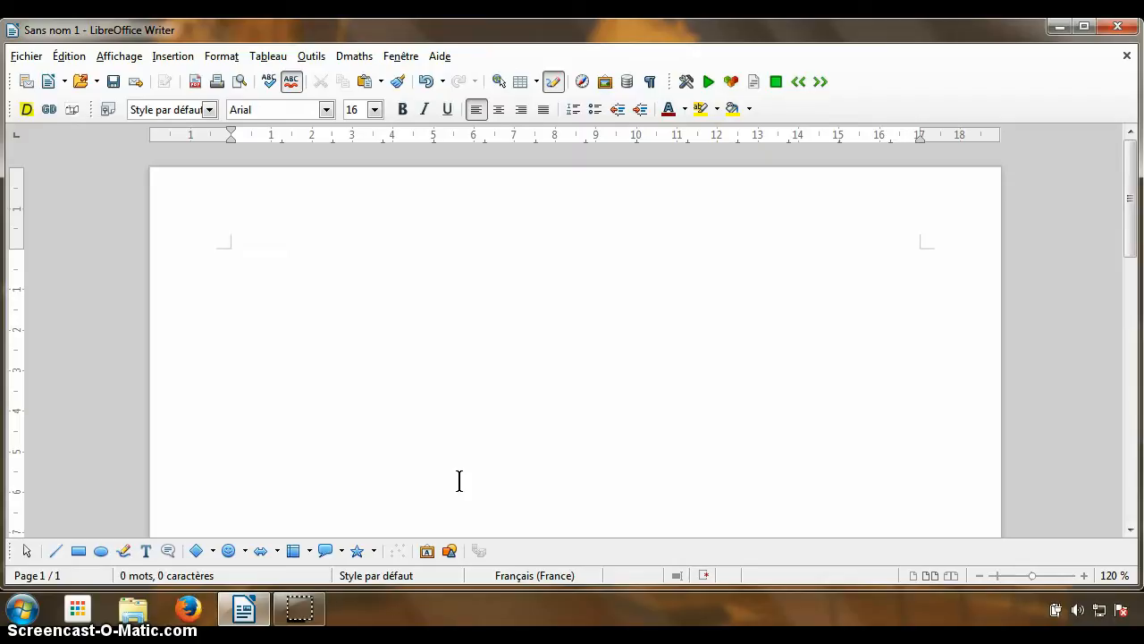
pyautogui.write('AUTO ')
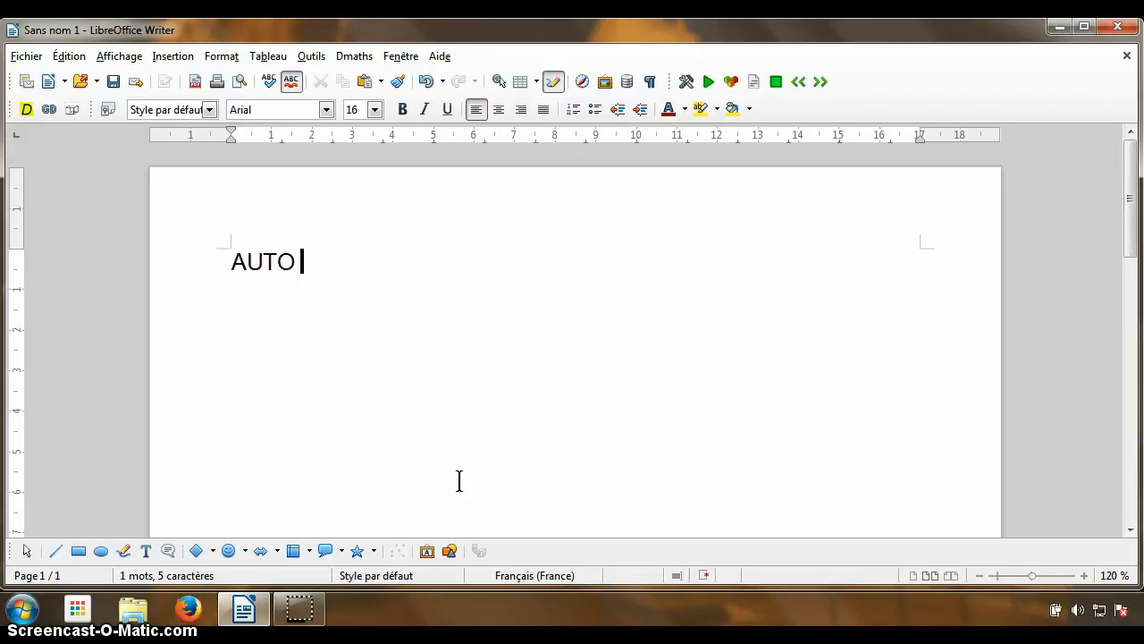
pyautogui.write('TEXTE')
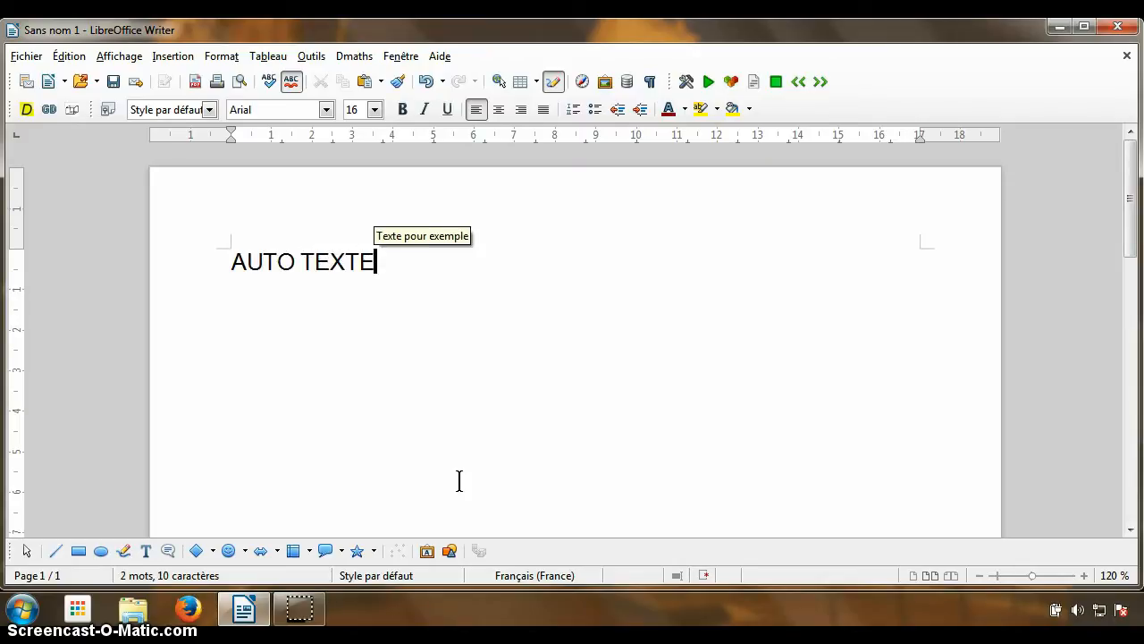
# - Try the AutoText expansion of the word "TEXTE" in the heading, and undo it
pyautogui.press('Return')
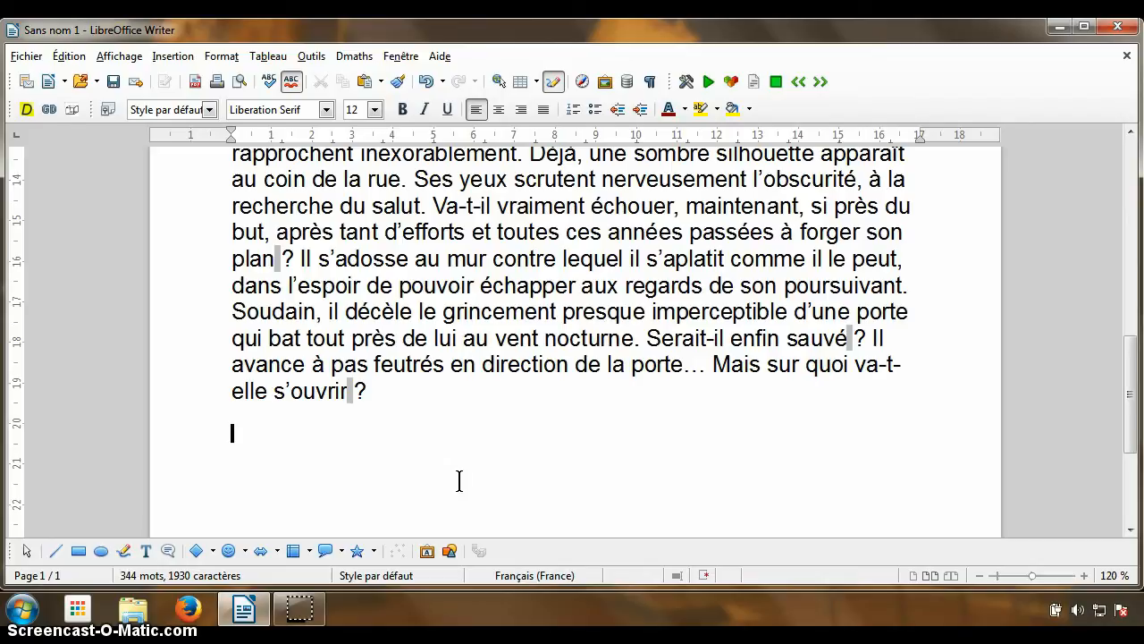
pyautogui.hotkey('ctrl', 'z')
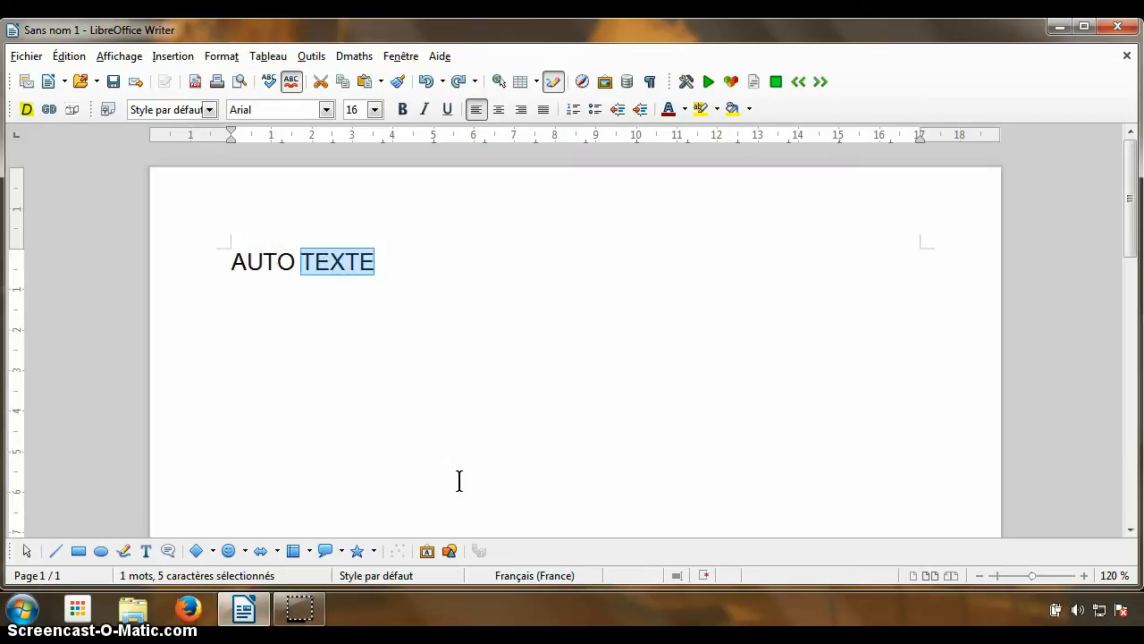
pyautogui.click(375, 260)
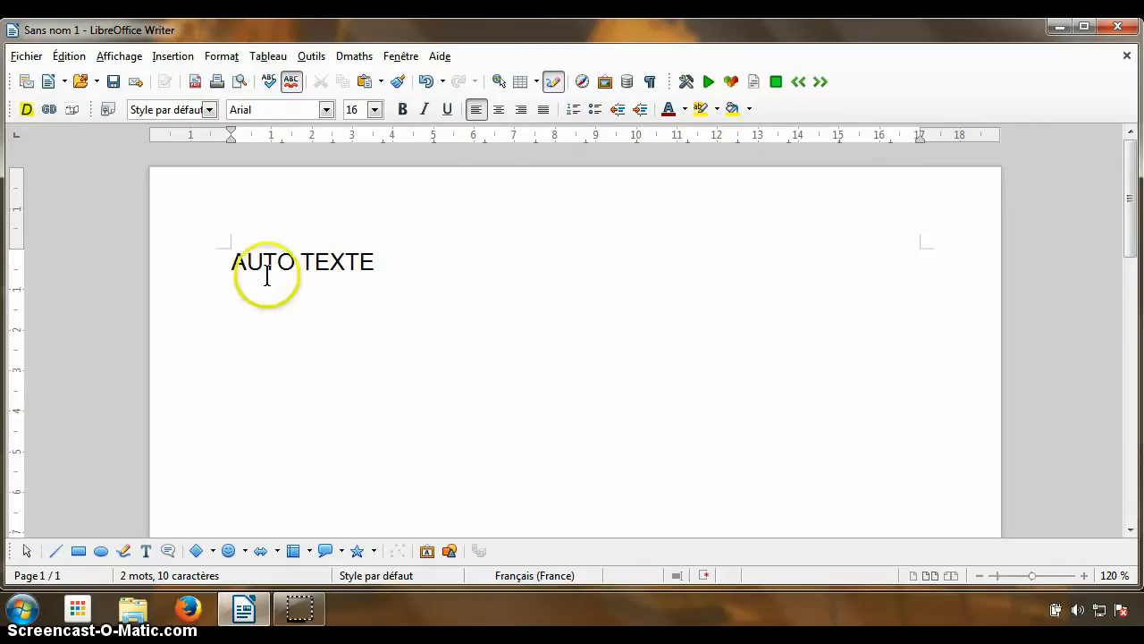
# - Examine the Standard AutoText entries "1ère relance", "2e relance" and "Accusé de réception", including the name and shortcut of "1ère relance"
pyautogui.click(66, 57)
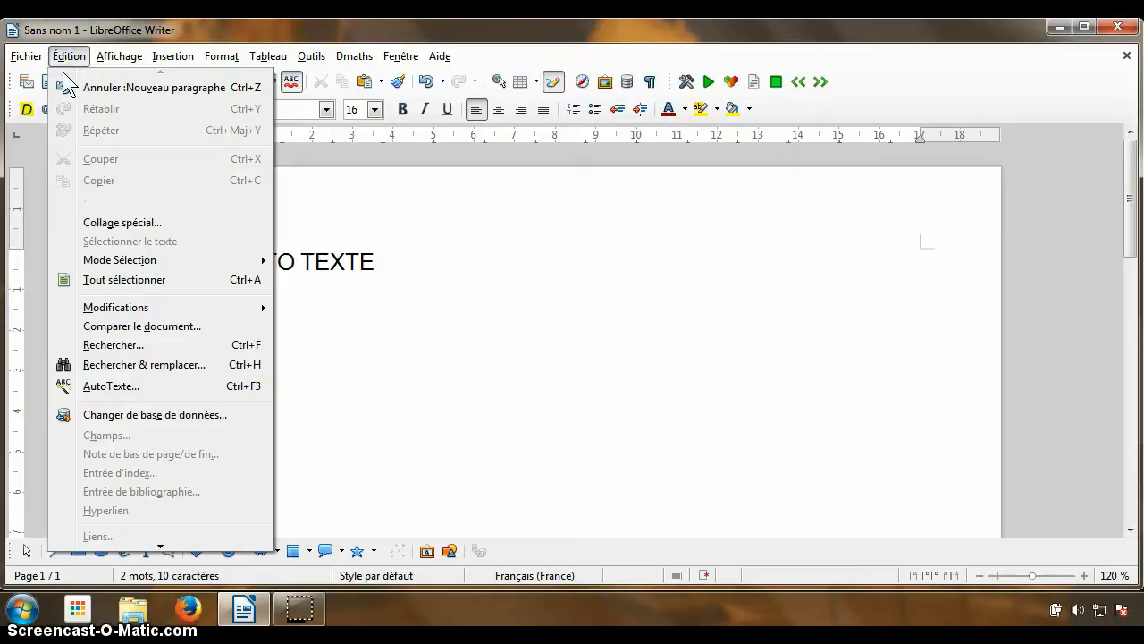
pyautogui.click(106, 388)
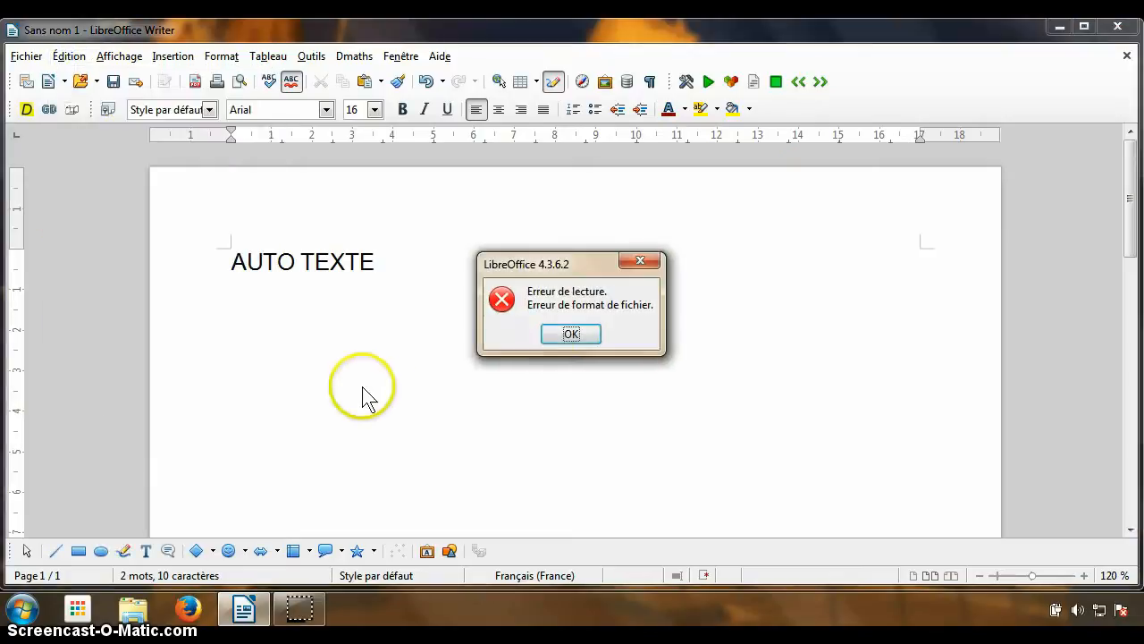
pyautogui.click(569, 335)
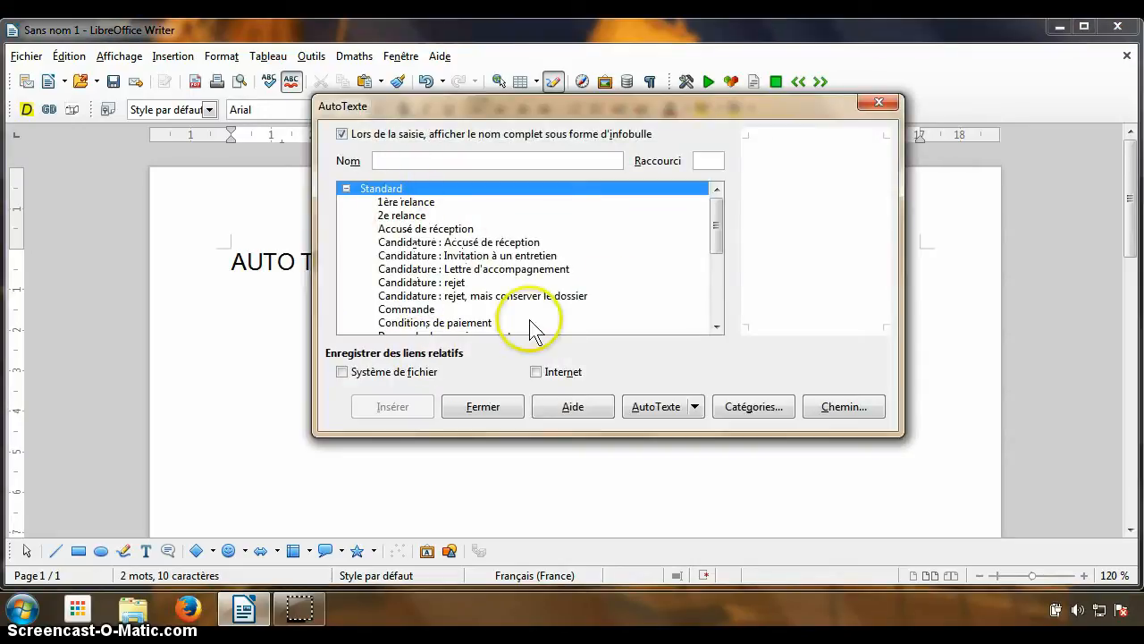
pyautogui.click(402, 205)
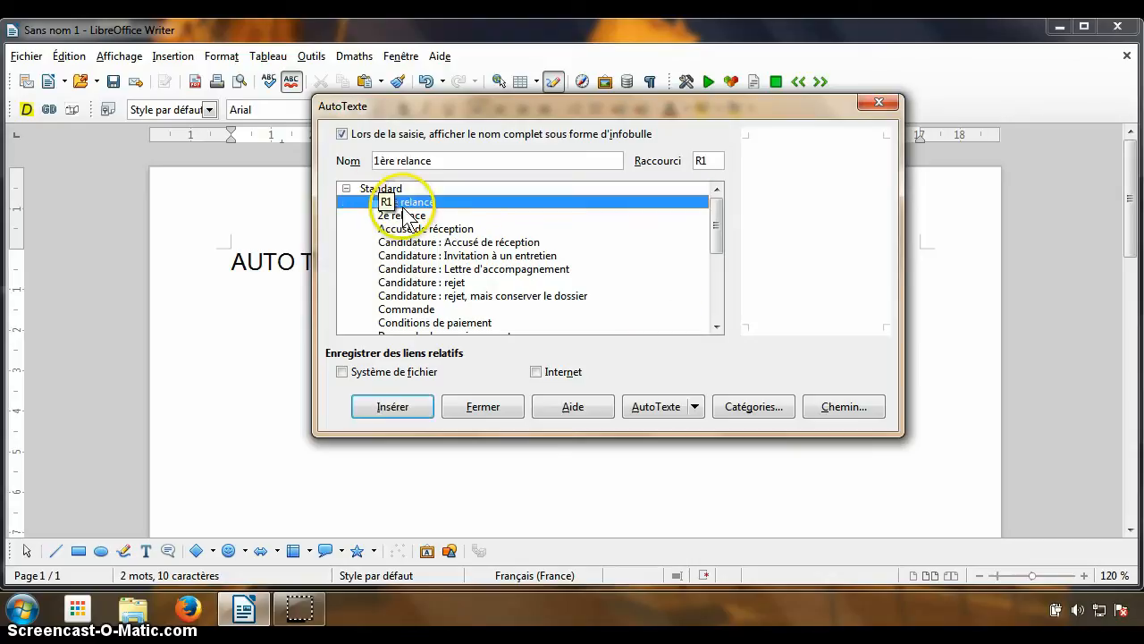
pyautogui.click(402, 216)
pyautogui.click(427, 229)
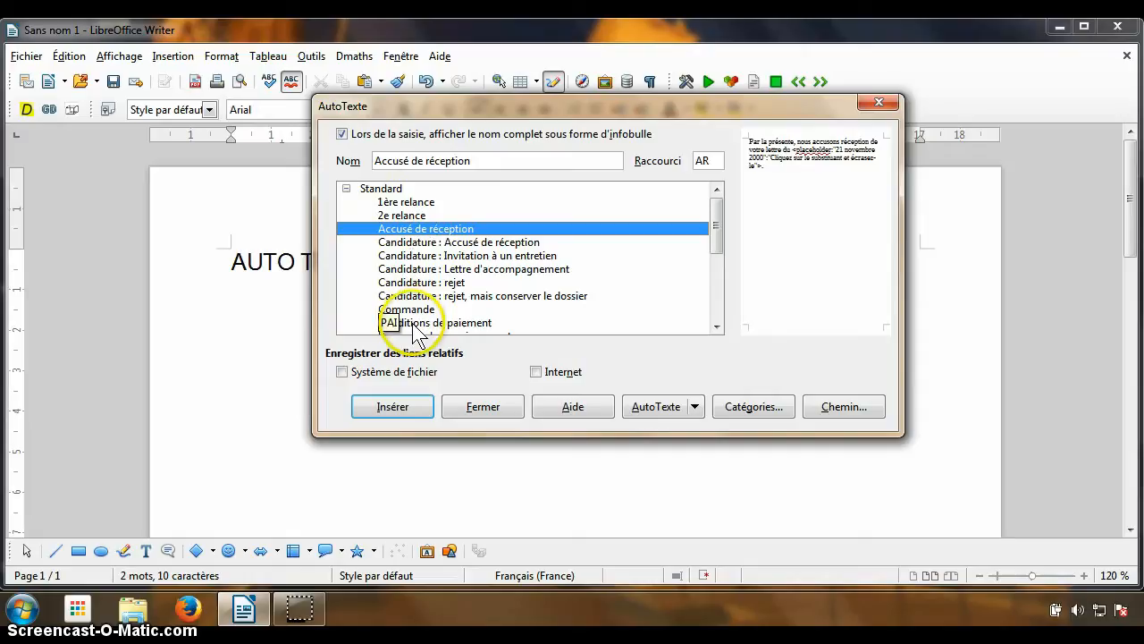
pyautogui.click(412, 202)
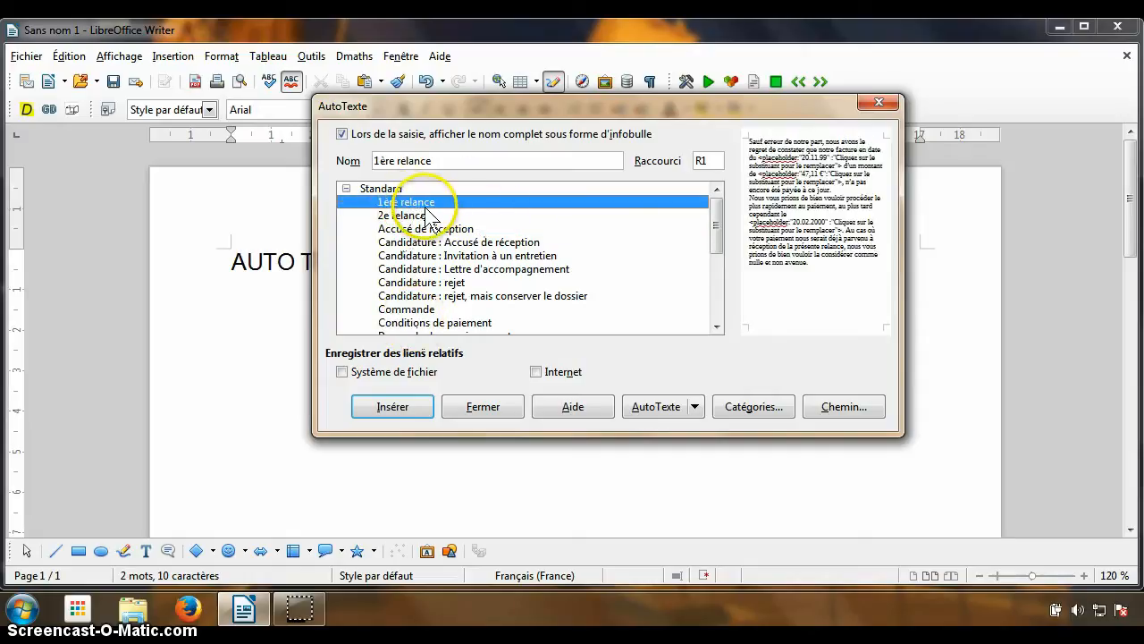
pyautogui.moveTo(377, 160); pyautogui.dragTo(433, 159)
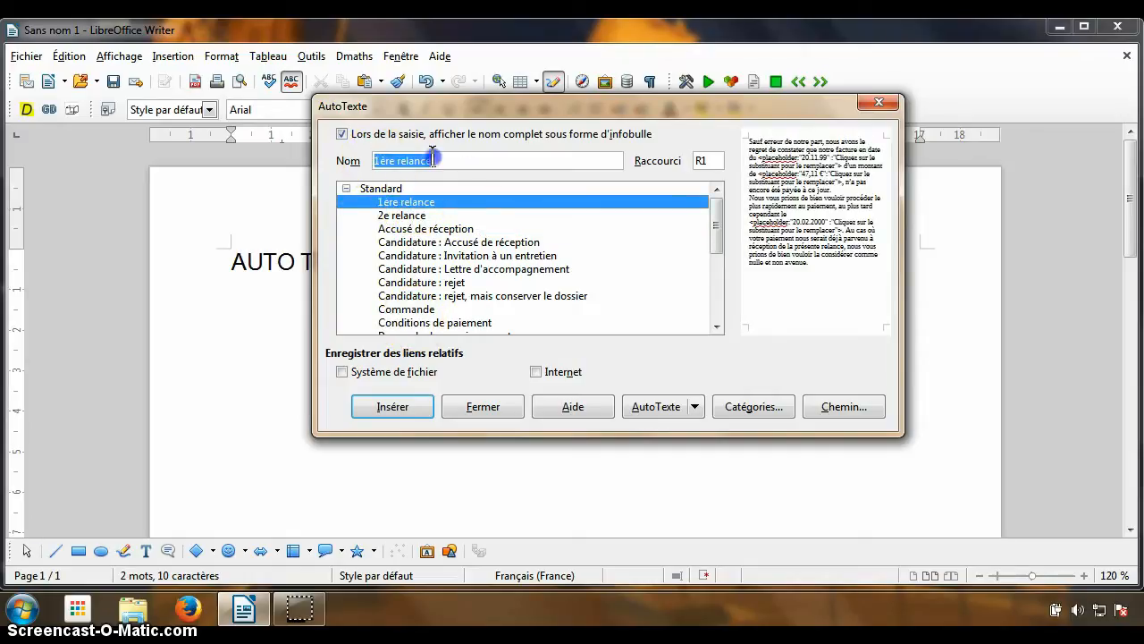
pyautogui.moveTo(715, 160); pyautogui.dragTo(671, 160)
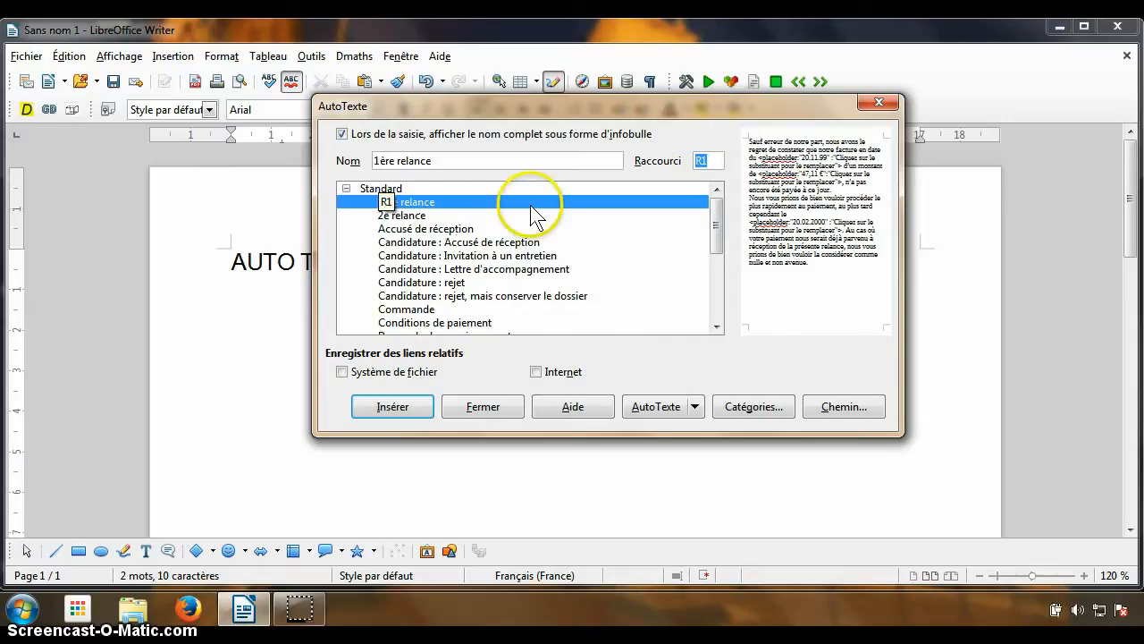
pyautogui.click(878, 102)
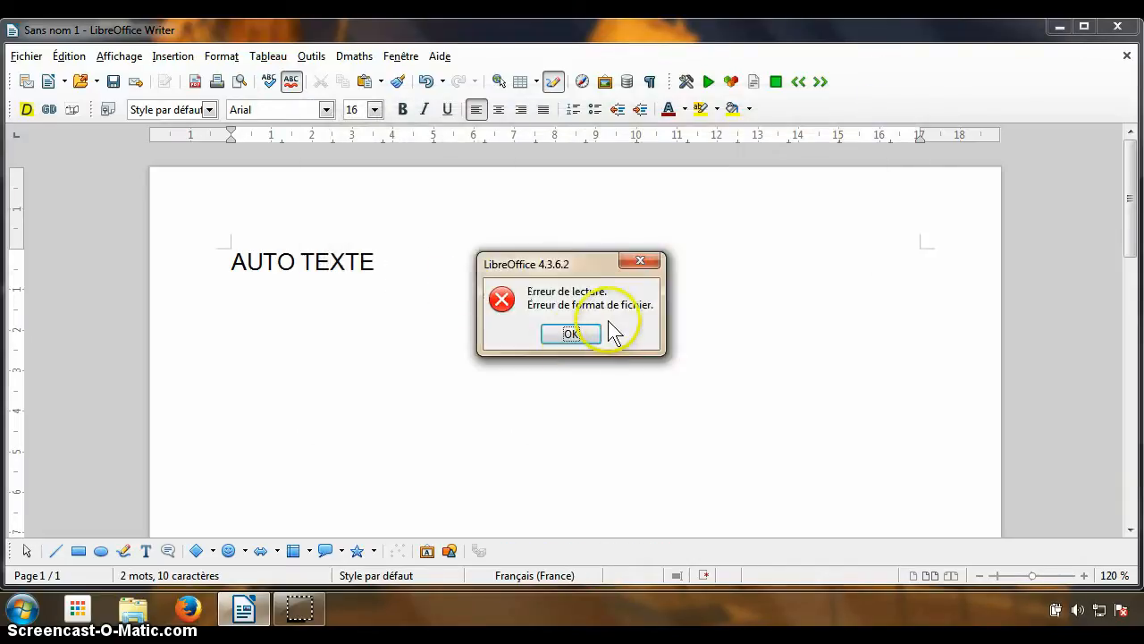
pyautogui.click(570, 333)
# - Try to expand the AutoText shortcut "R1" on the line below the heading, and erase the shortcut
pyautogui.write('R1')
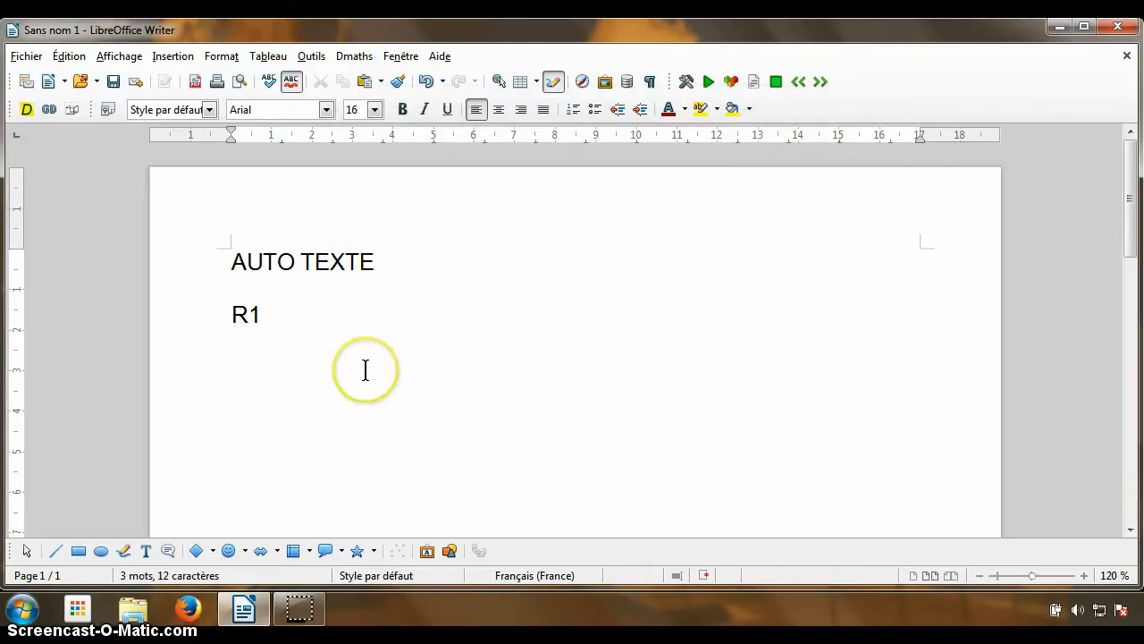
pyautogui.press('F3')
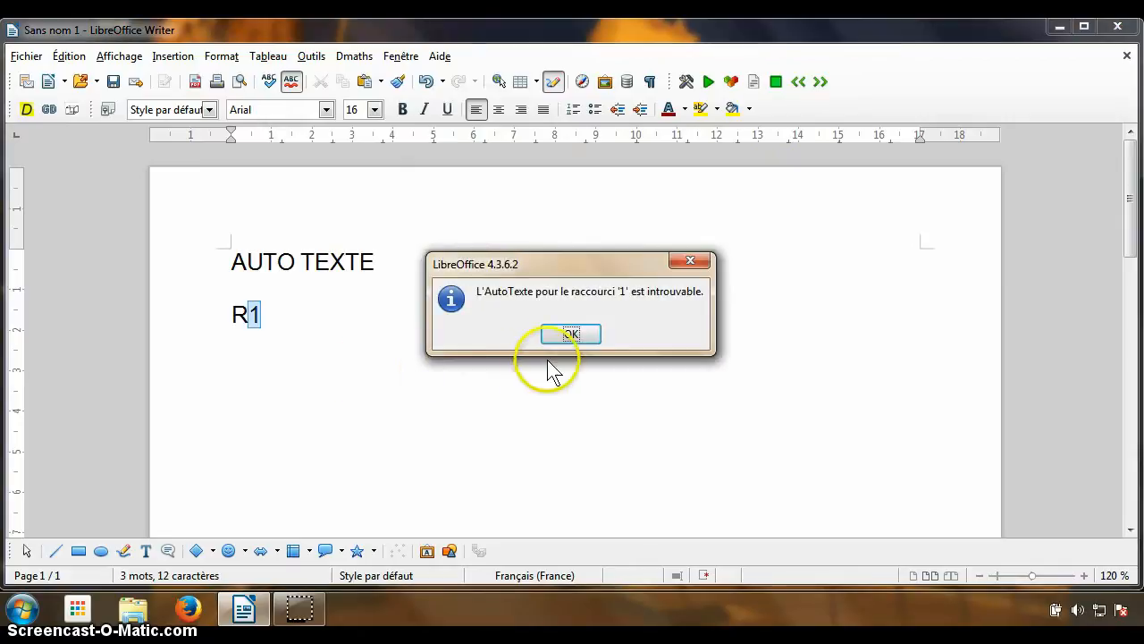
pyautogui.click(571, 335)
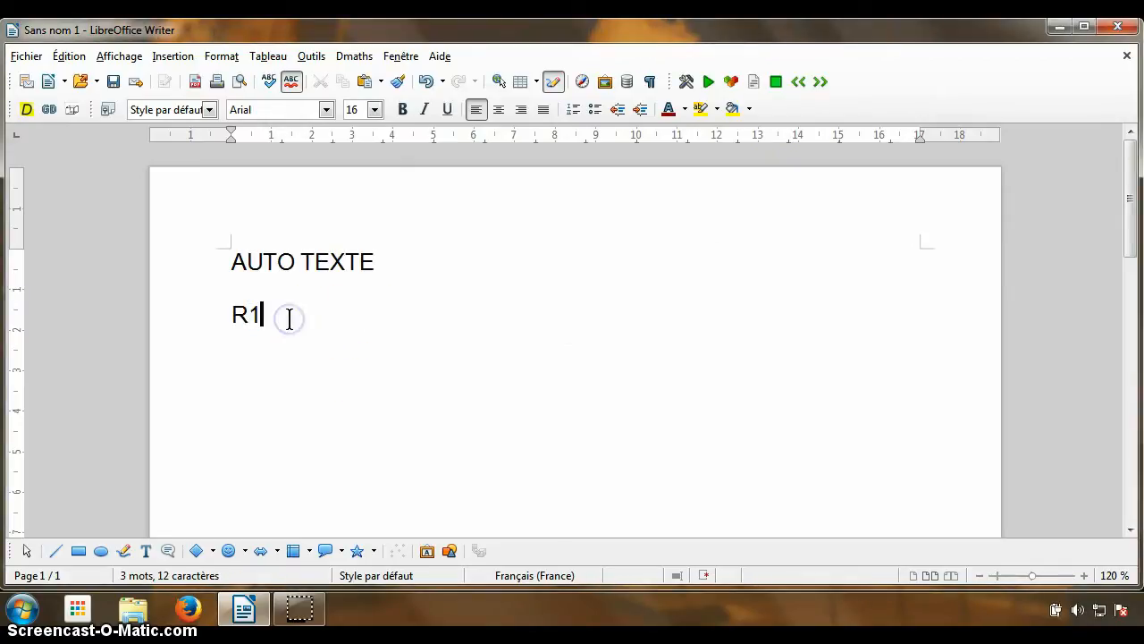
pyautogui.press('BackSpace')
pyautogui.press('BackSpace')
# - Create a new AutoText category named "Personel" followed by the author's full name
pyautogui.click(69, 56)
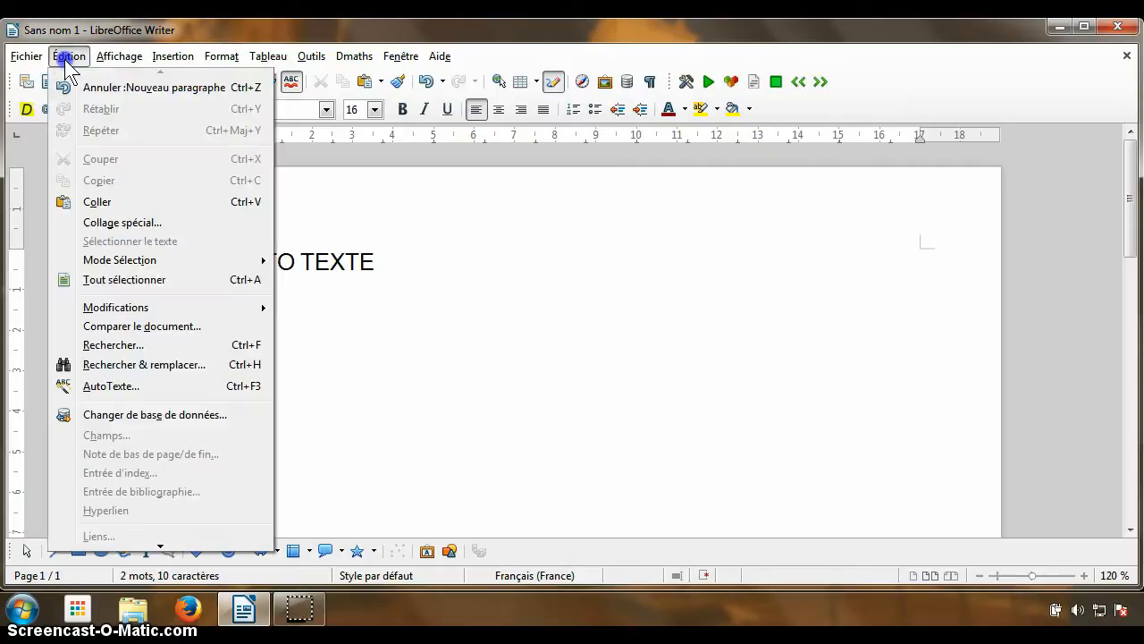
pyautogui.click(112, 387)
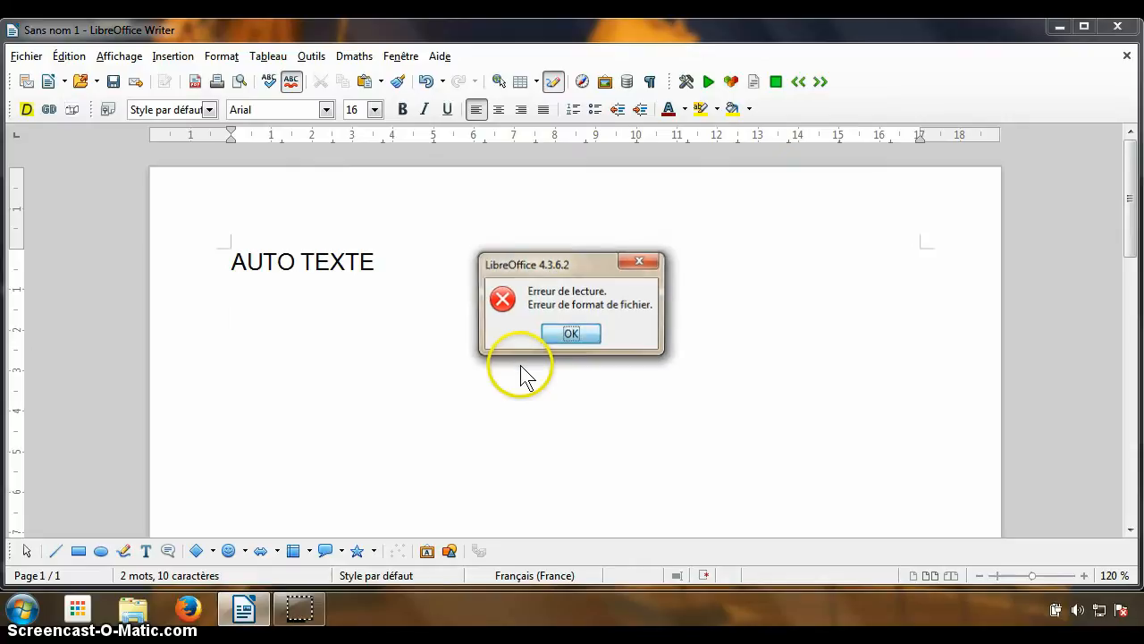
pyautogui.press('Return')
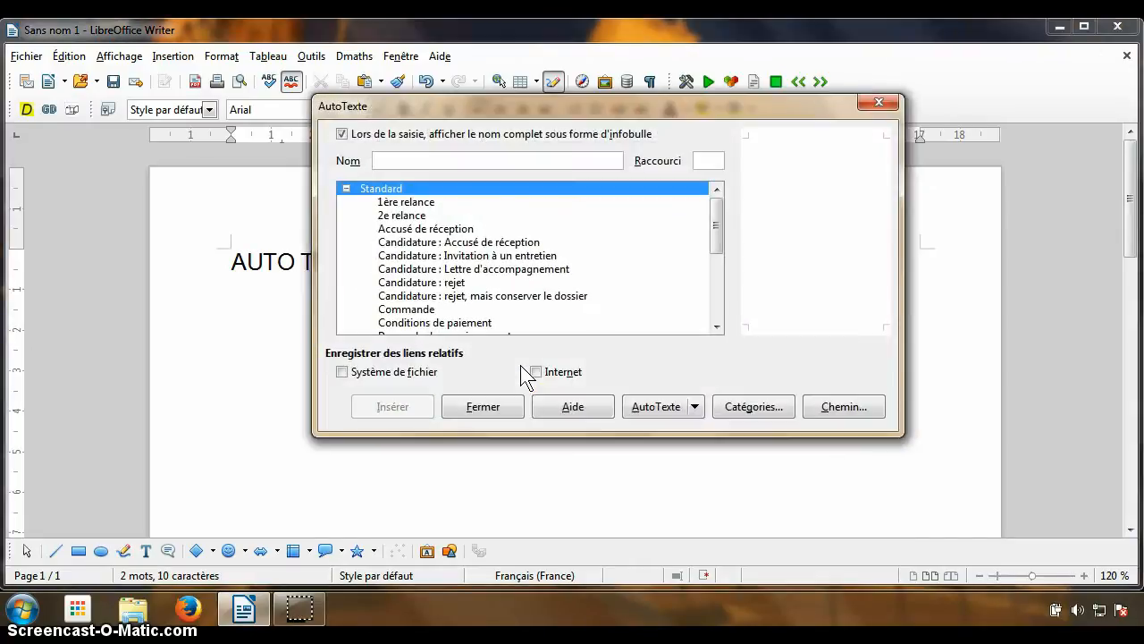
pyautogui.click(346, 190)
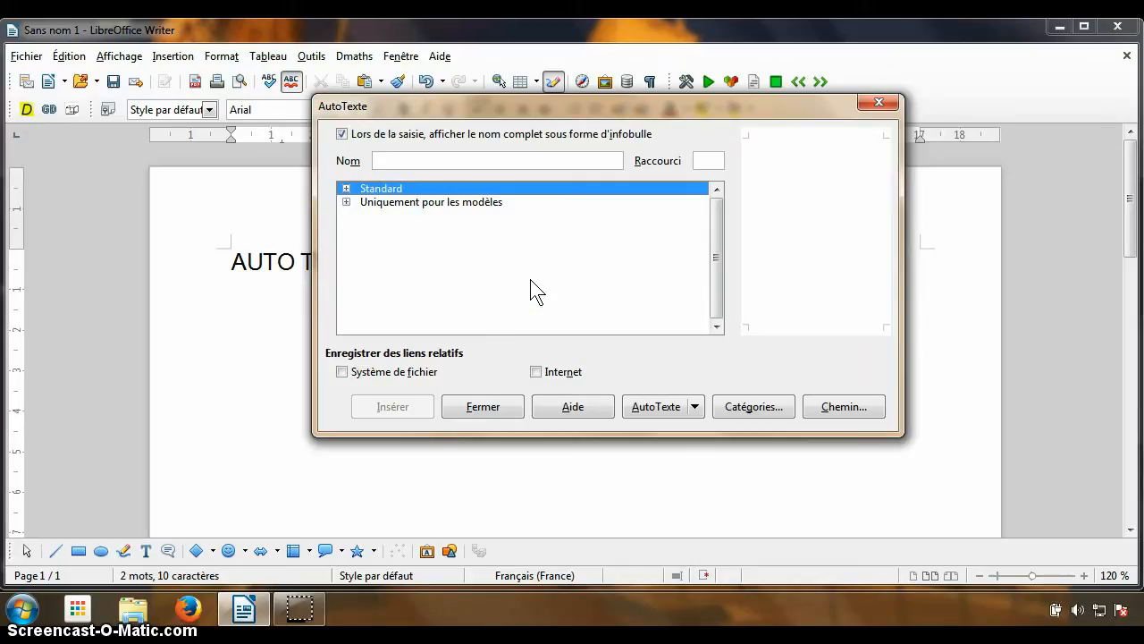
pyautogui.click(747, 413)
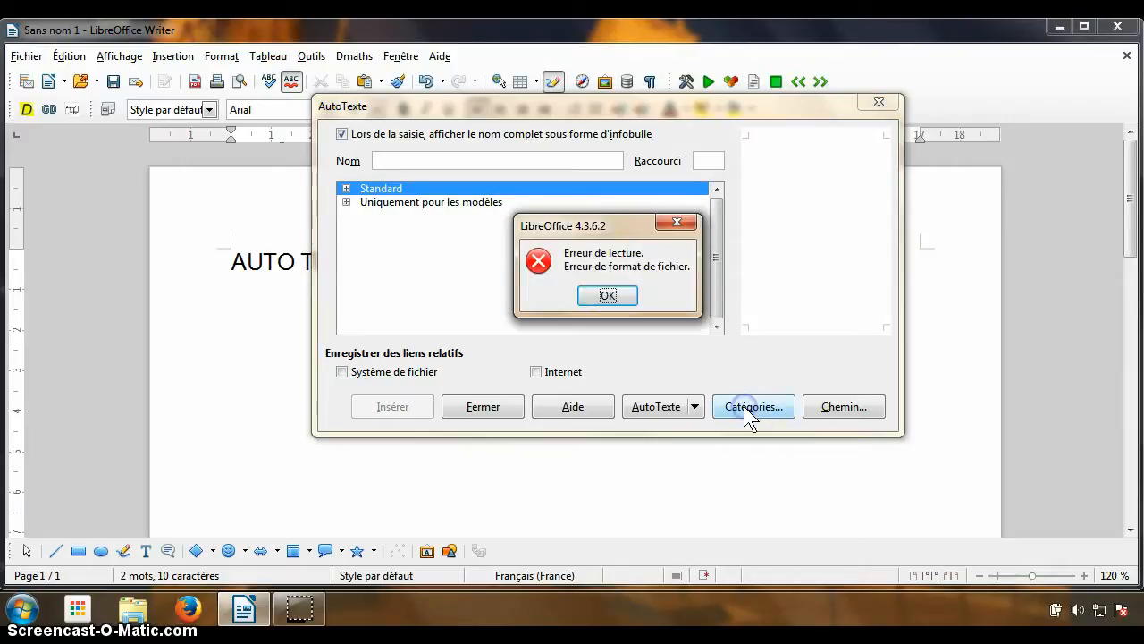
pyautogui.click(613, 294)
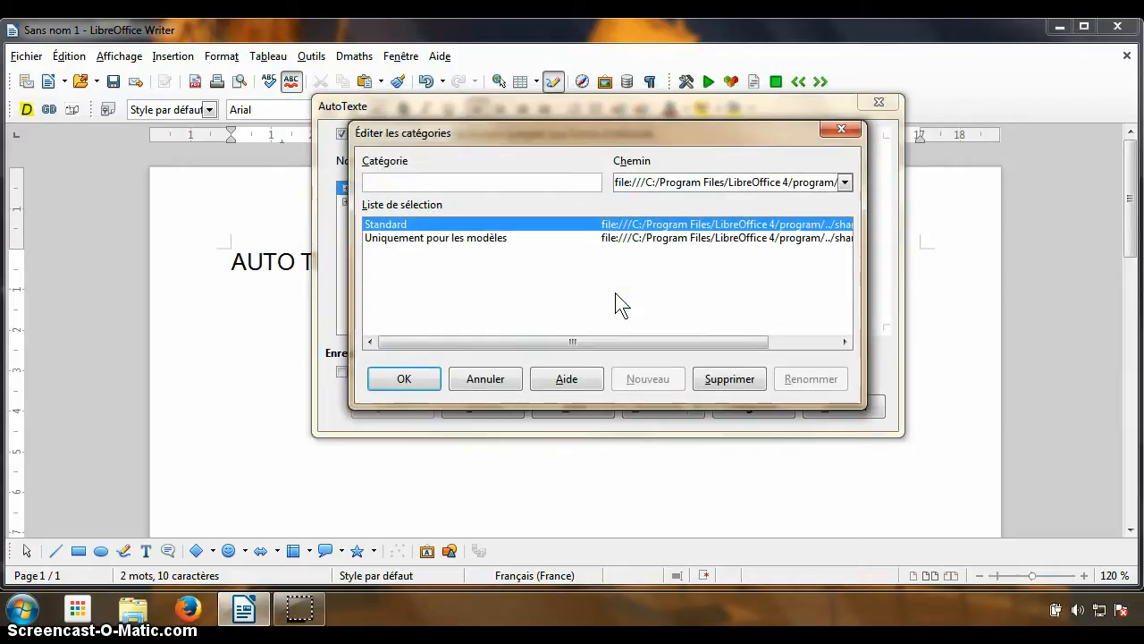
pyautogui.write('Personel')
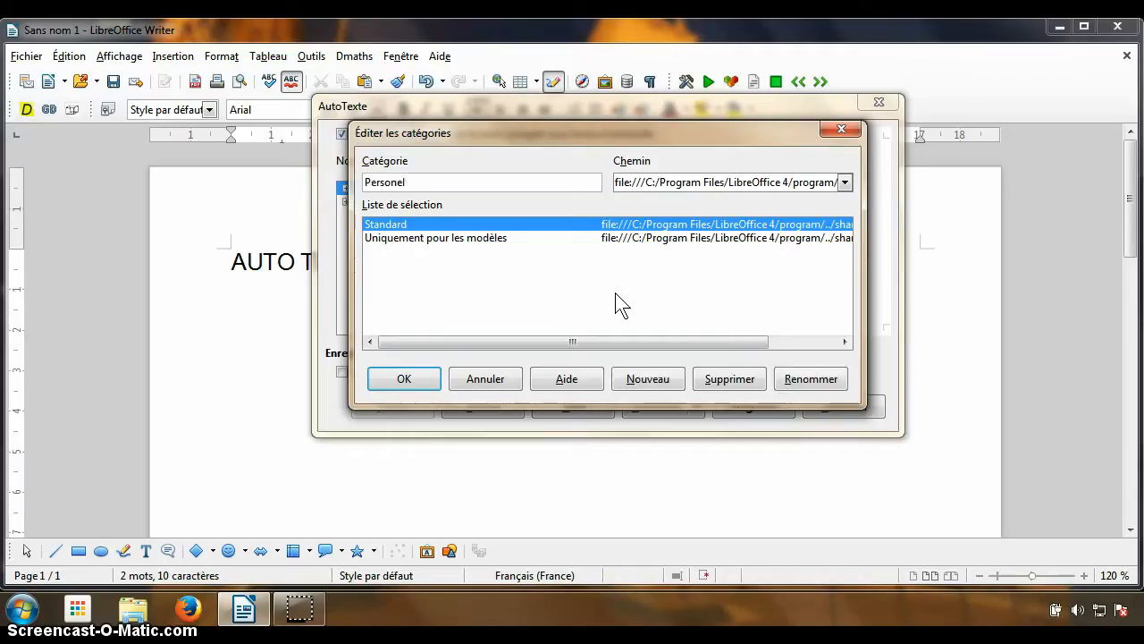
pyautogui.write(' guillaume durieux')
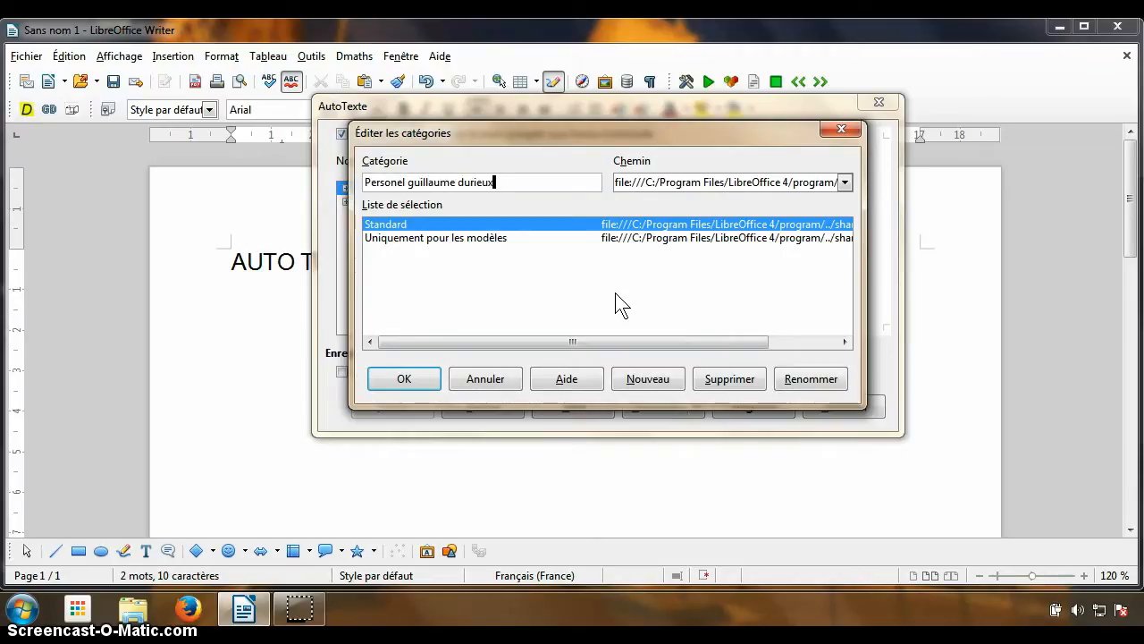
pyautogui.click(646, 378)
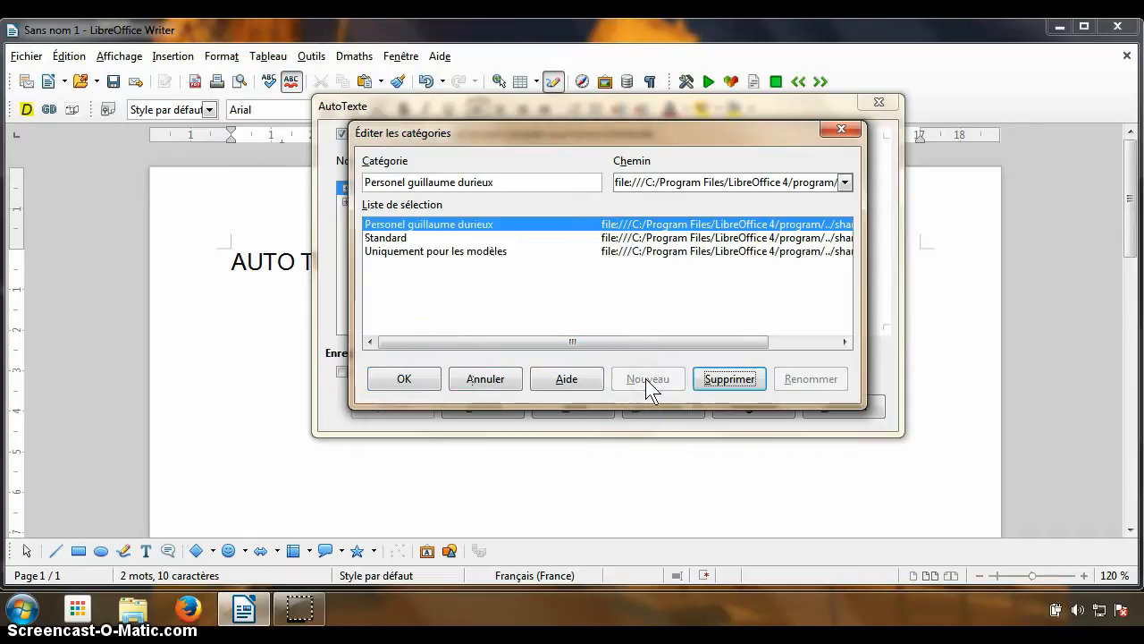
pyautogui.click(402, 380)
pyautogui.click(599, 297)
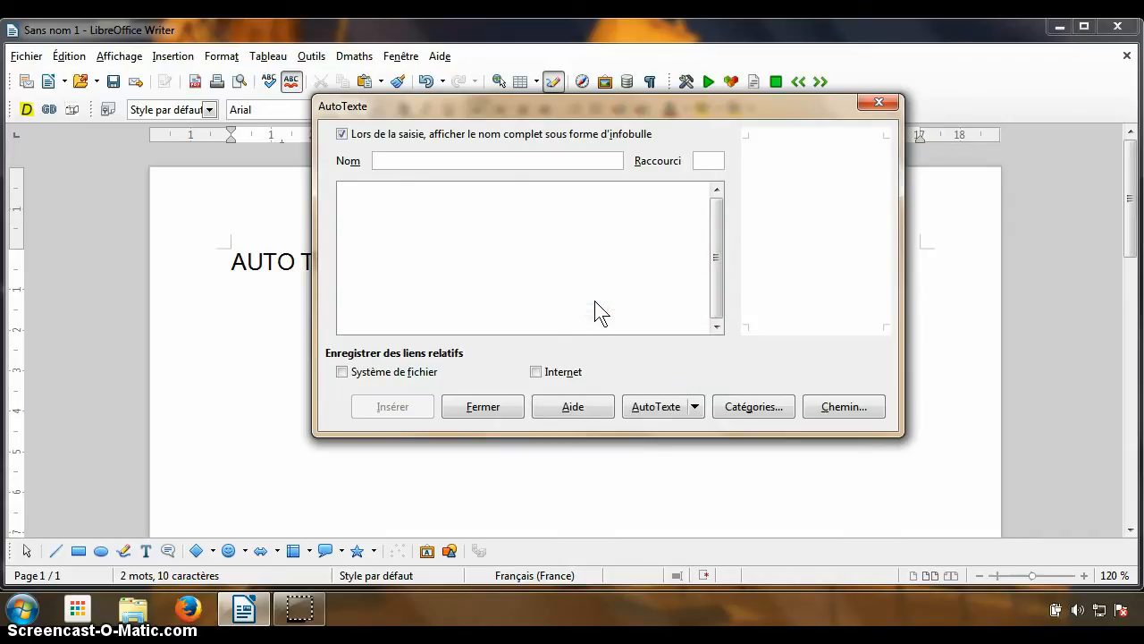
# - Review the AutoText category list with the Standard category collapsed, and close the AutoText dialog
pyautogui.click(592, 298)
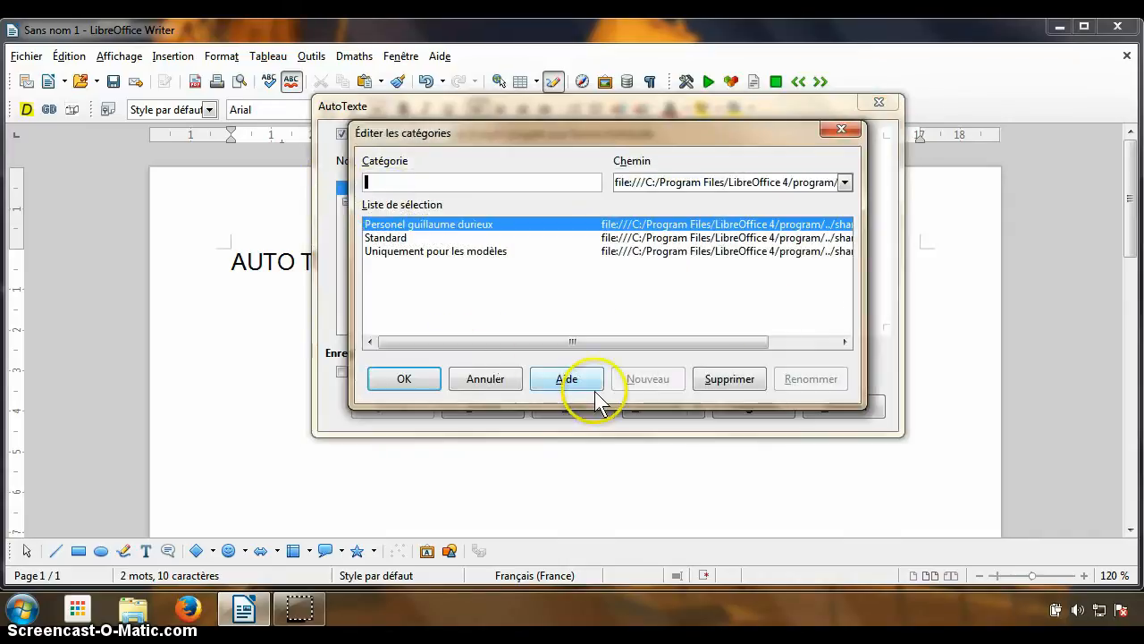
pyautogui.click(838, 130)
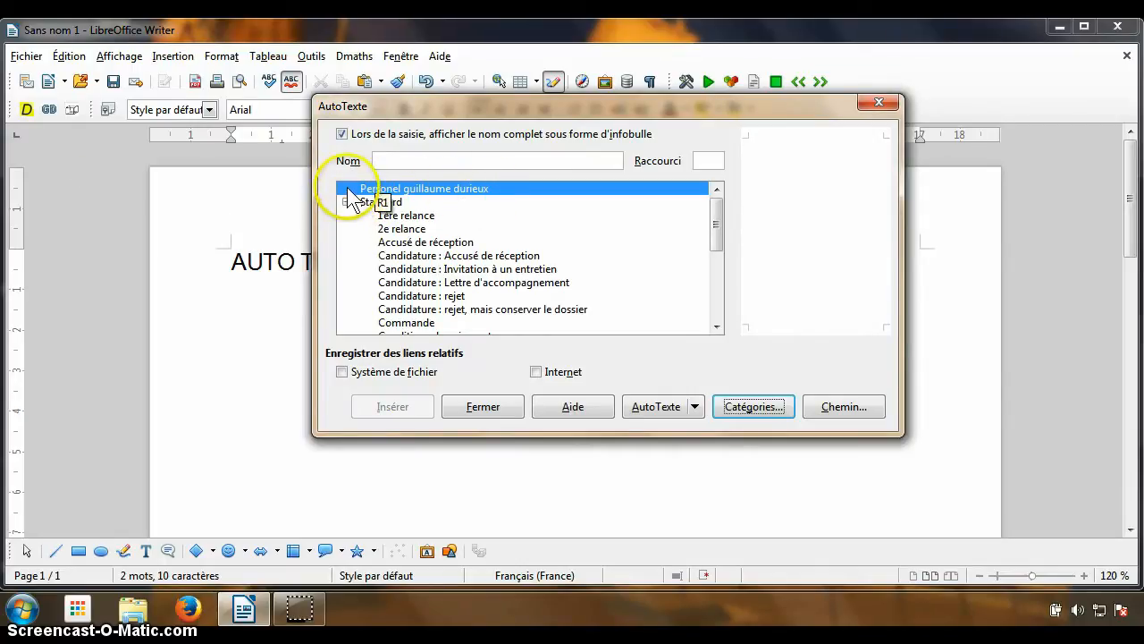
pyautogui.click(346, 203)
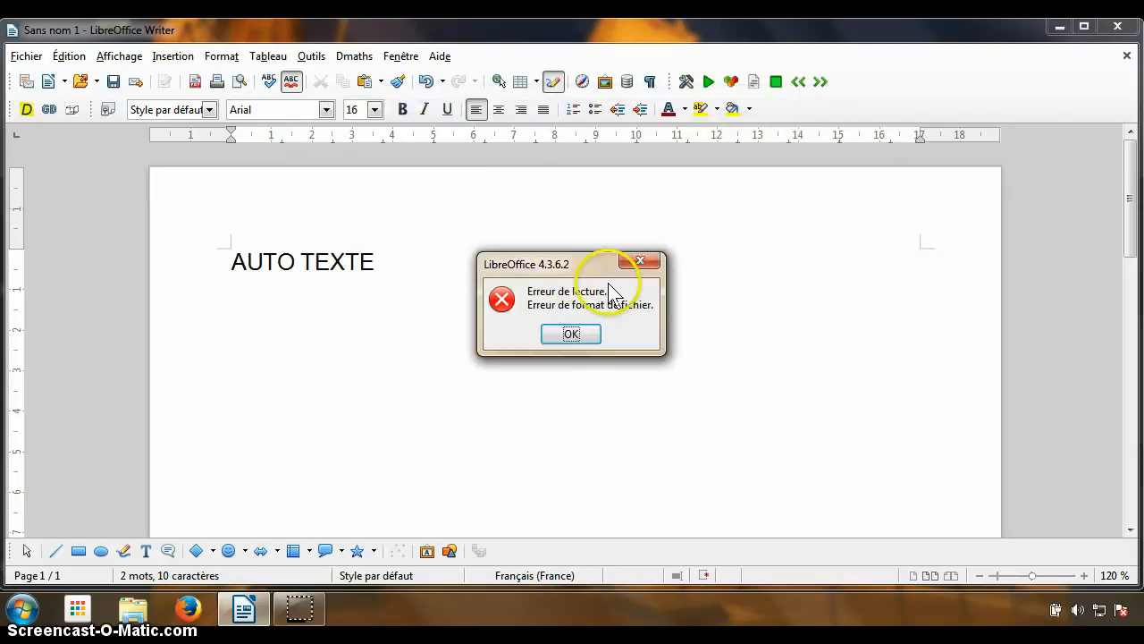
pyautogui.click(567, 330)
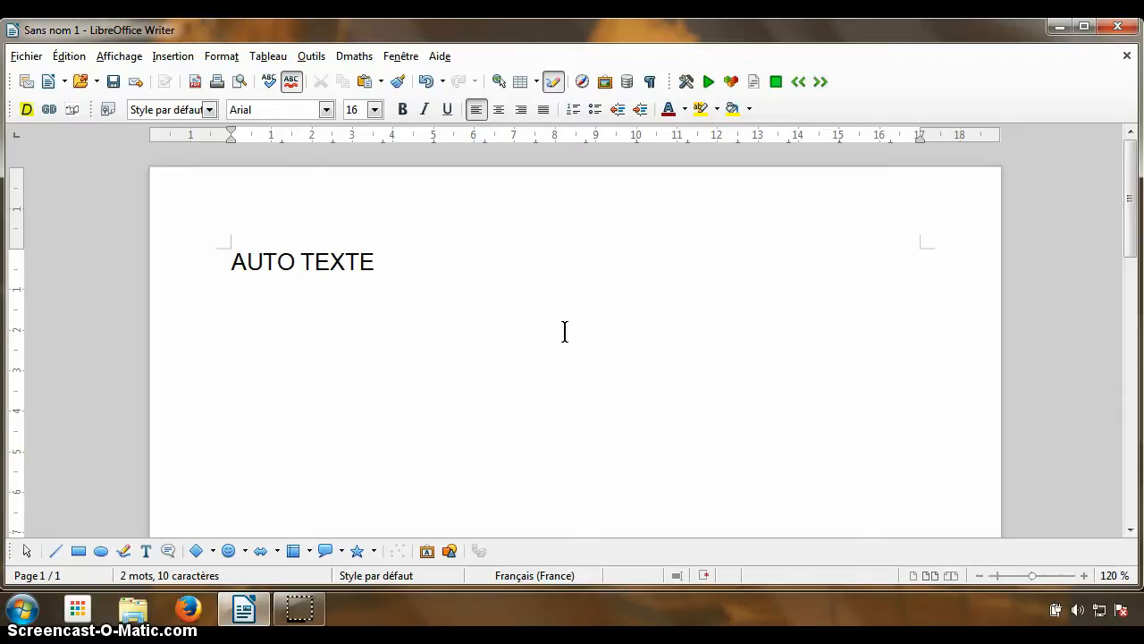
# - Write the sentence "D'après la réciproque du théorème de Thalès" on the line below the heading
pyautogui.press('Return')
pyautogui.write("D'après la réc")
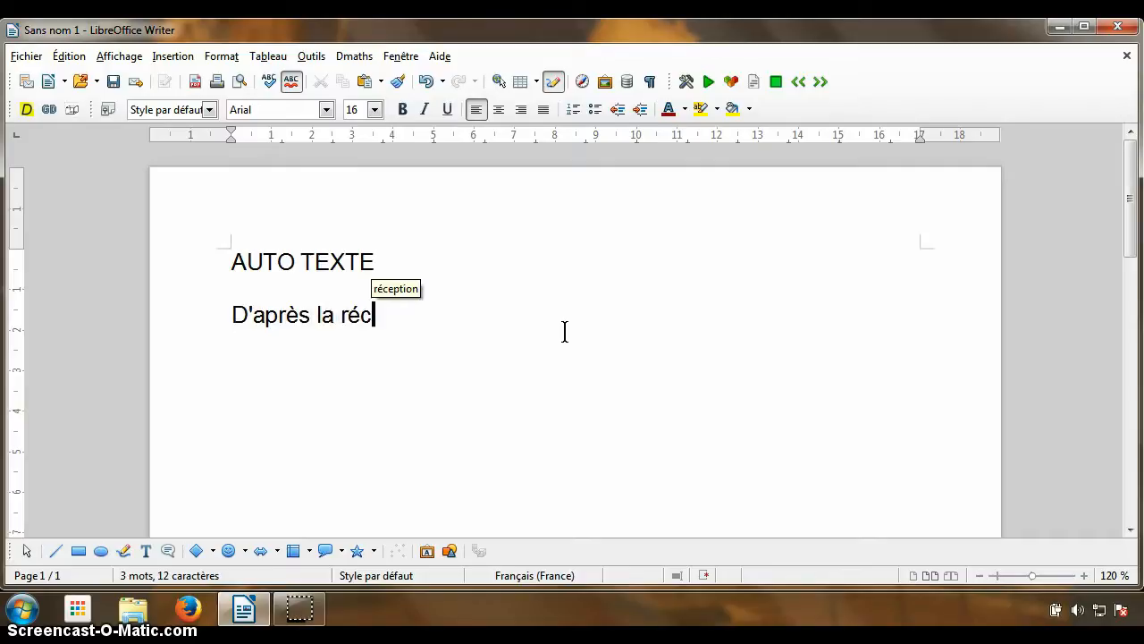
pyautogui.write('iproque ')
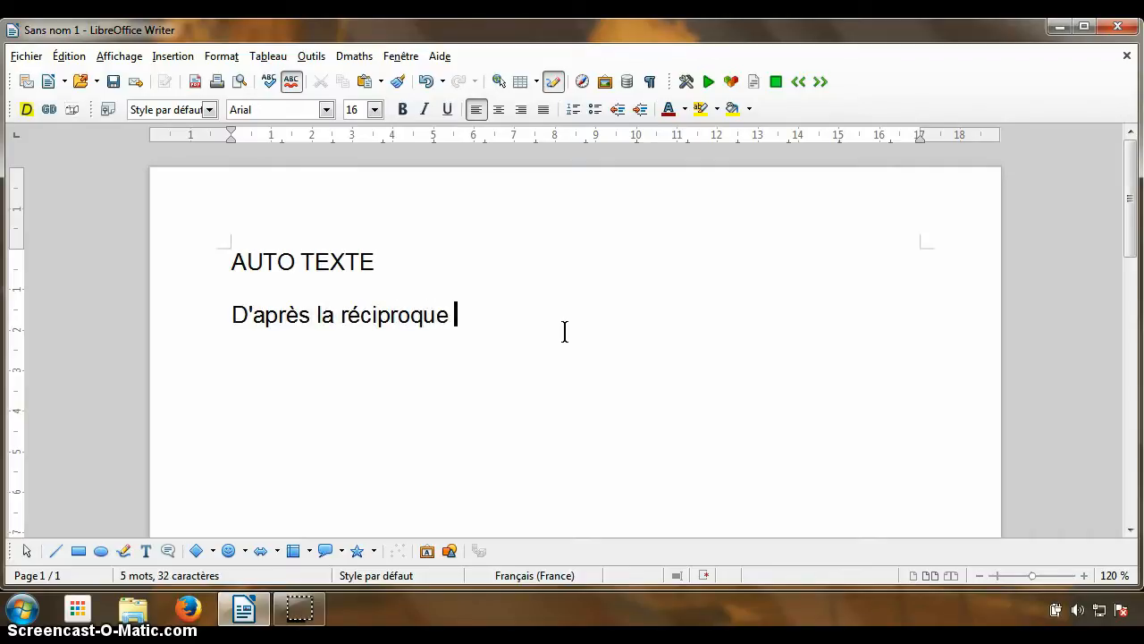
pyautogui.write('du théo')
pyautogui.press('BackSpace')
pyautogui.write('r')
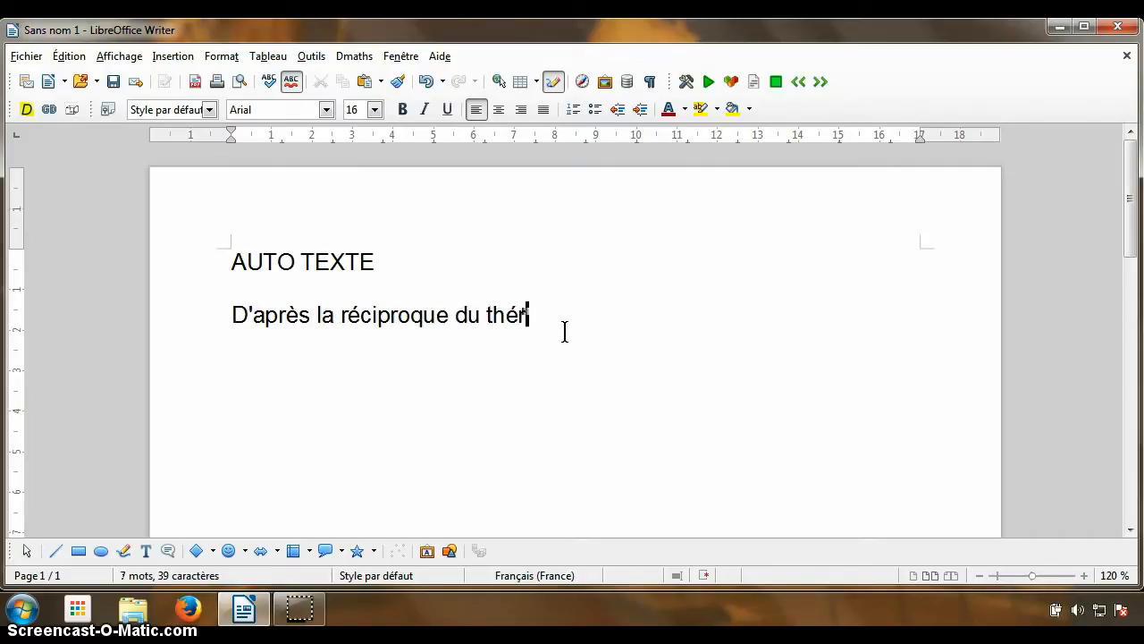
pyautogui.press('BackSpace')
pyautogui.write('orèèm')
pyautogui.press('BackSpace')
pyautogui.press('BackSpace')
pyautogui.press('BackSpace')
pyautogui.write('ème de Th')
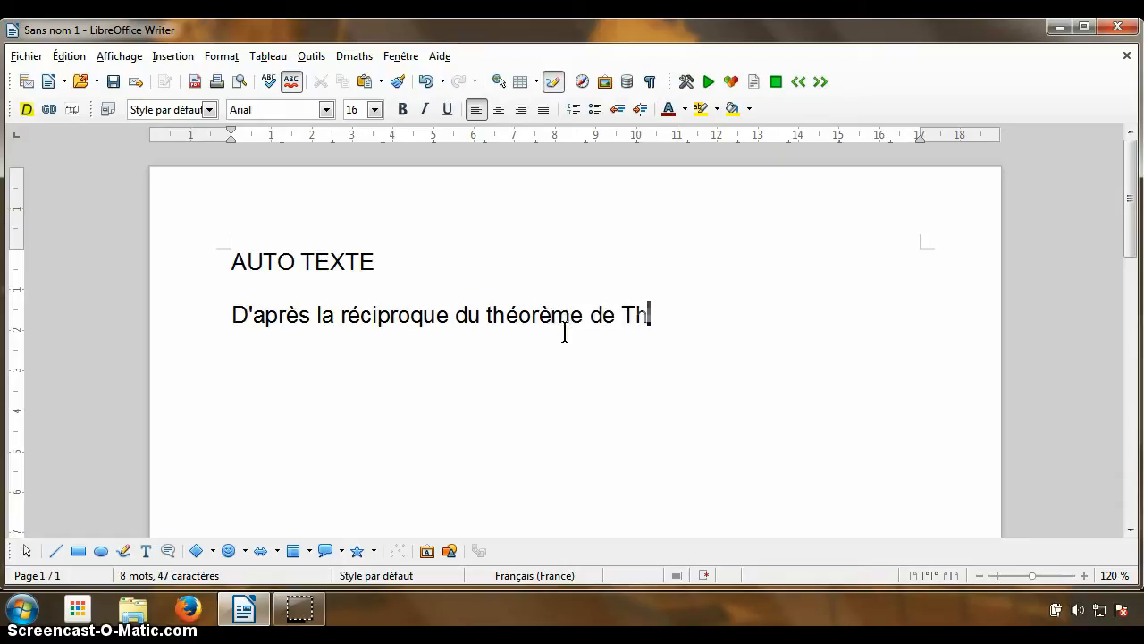
pyautogui.write('alès')
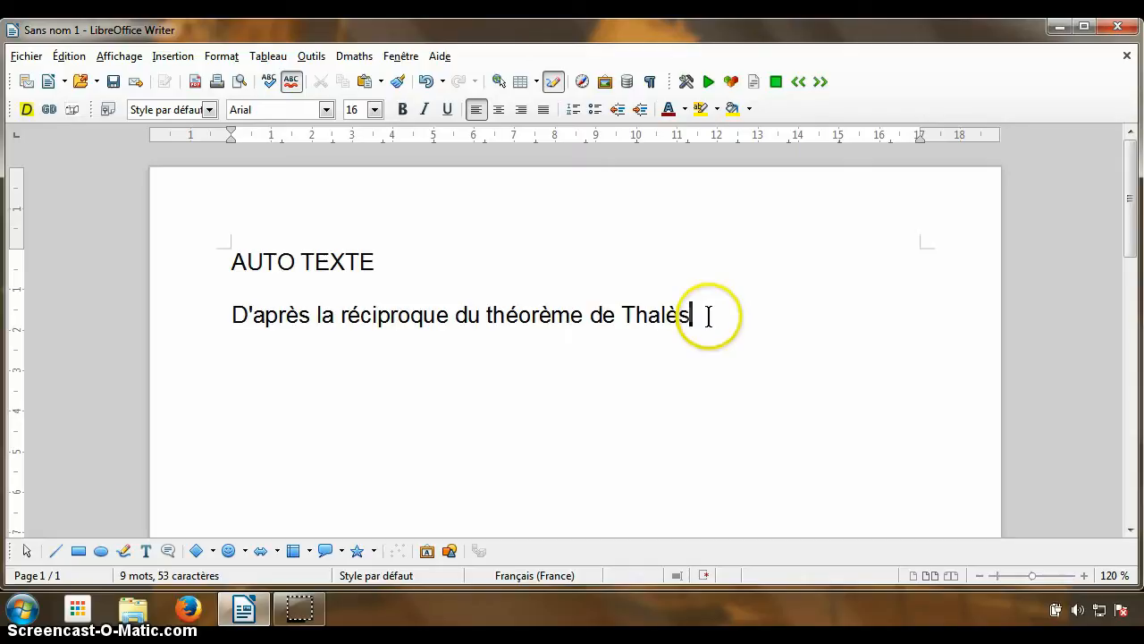
# - Save the Thalès sentence as a new AutoText entry named "réciproque thalès" with the shortcut "recith" in the personal category
pyautogui.moveTo(694, 315); pyautogui.dragTo(210, 319)
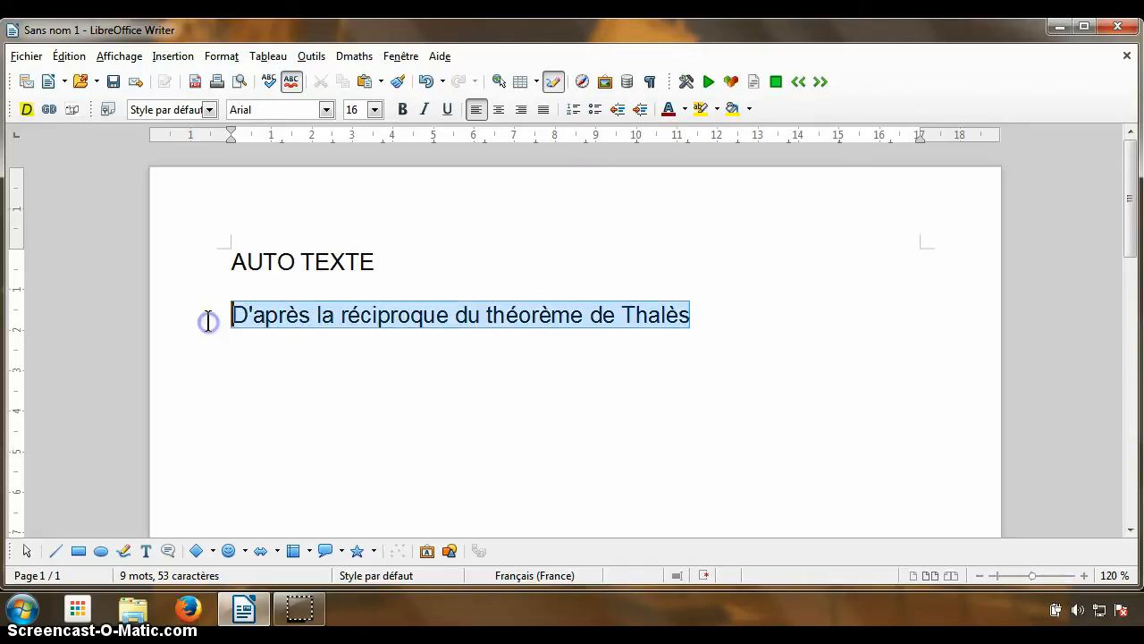
pyautogui.click(79, 58)
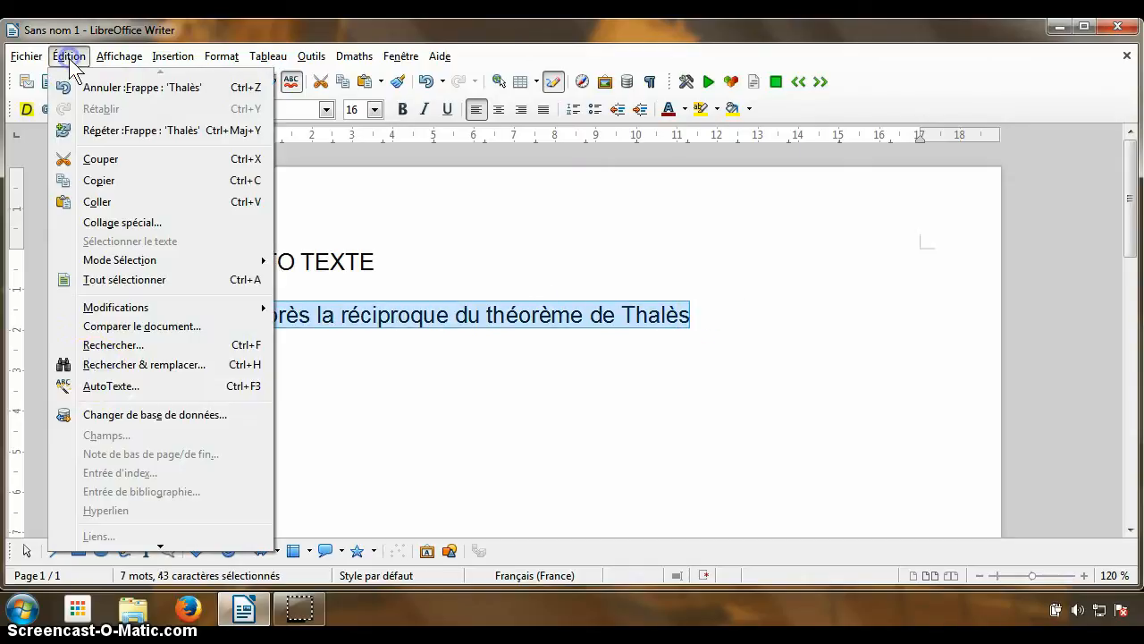
pyautogui.click(100, 384)
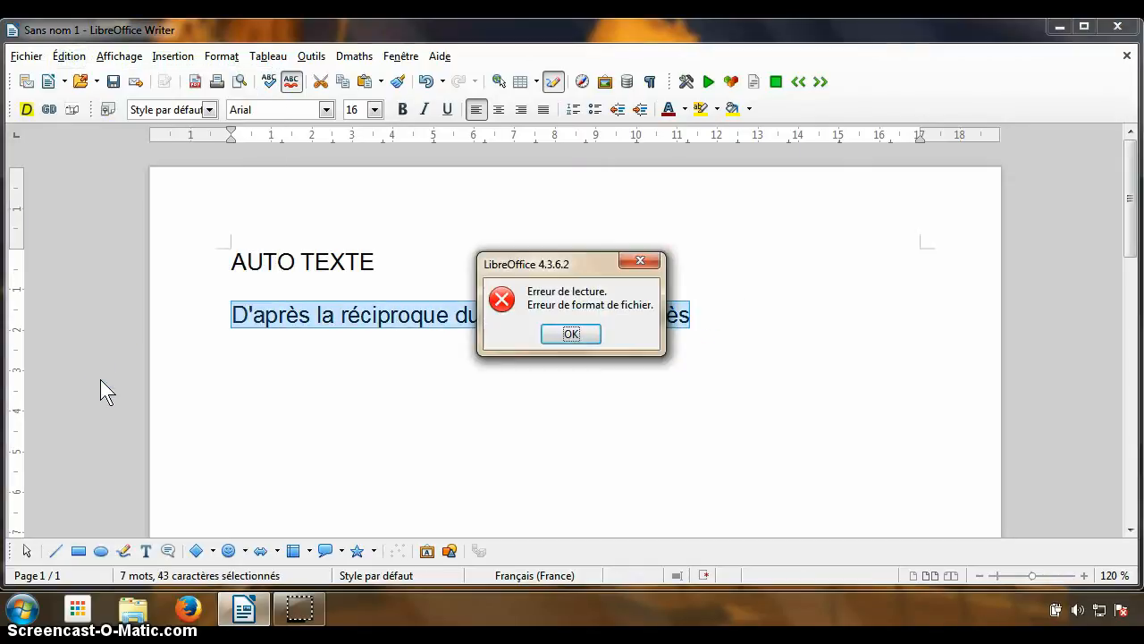
pyautogui.click(563, 334)
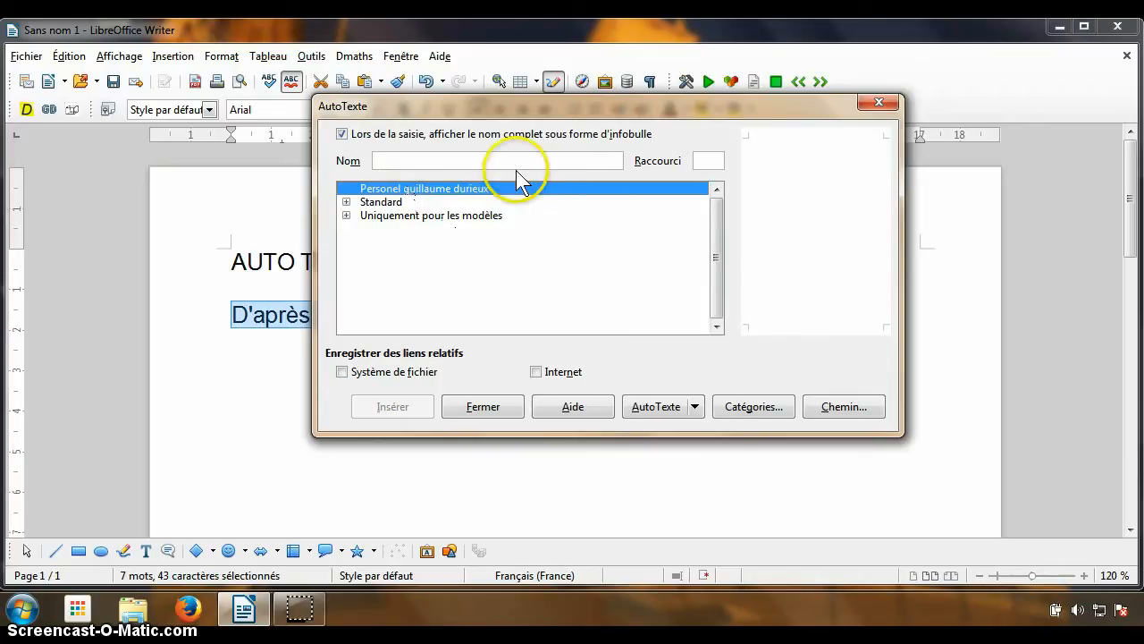
pyautogui.click(463, 160)
pyautogui.write('réci')
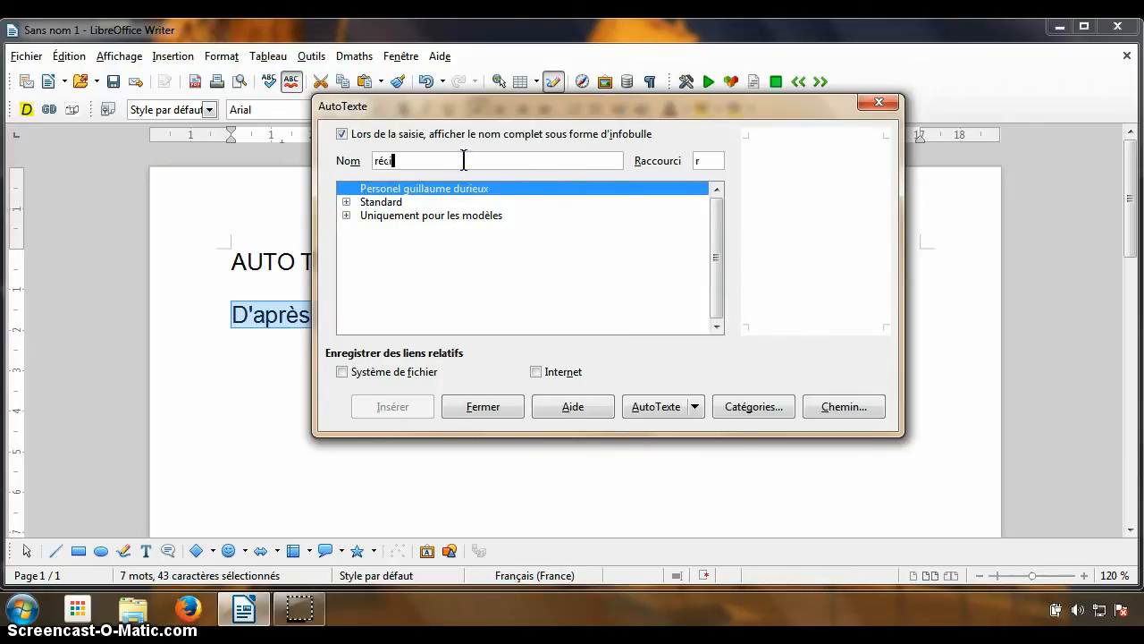
pyautogui.write('proque thalès')
pyautogui.click(711, 161)
pyautogui.write('th')
pyautogui.click(695, 410)
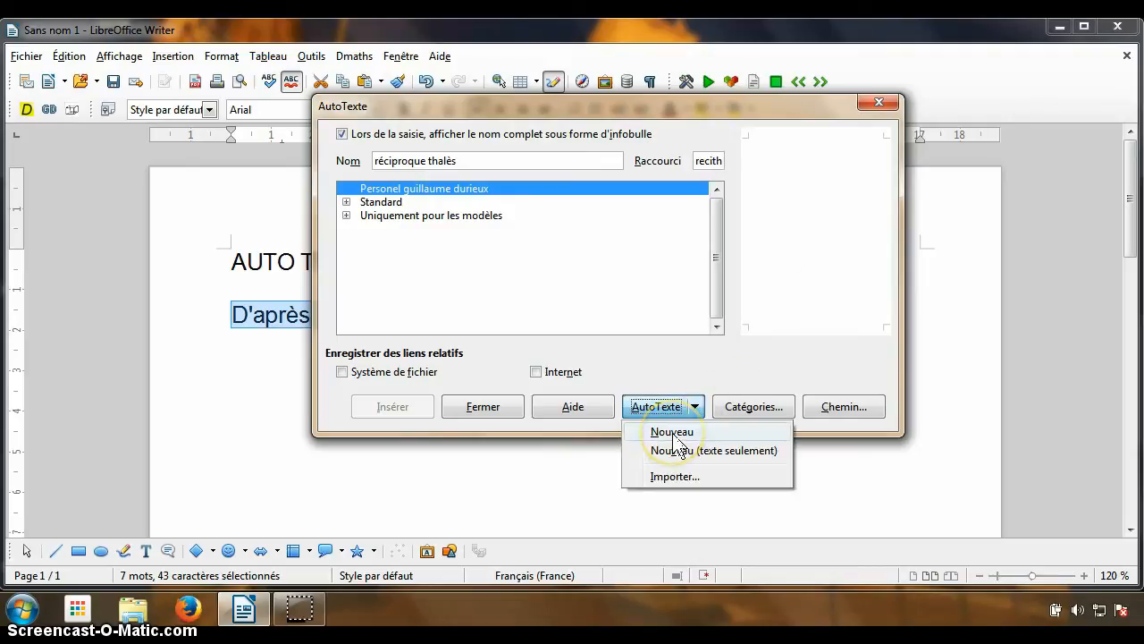
pyautogui.click(674, 433)
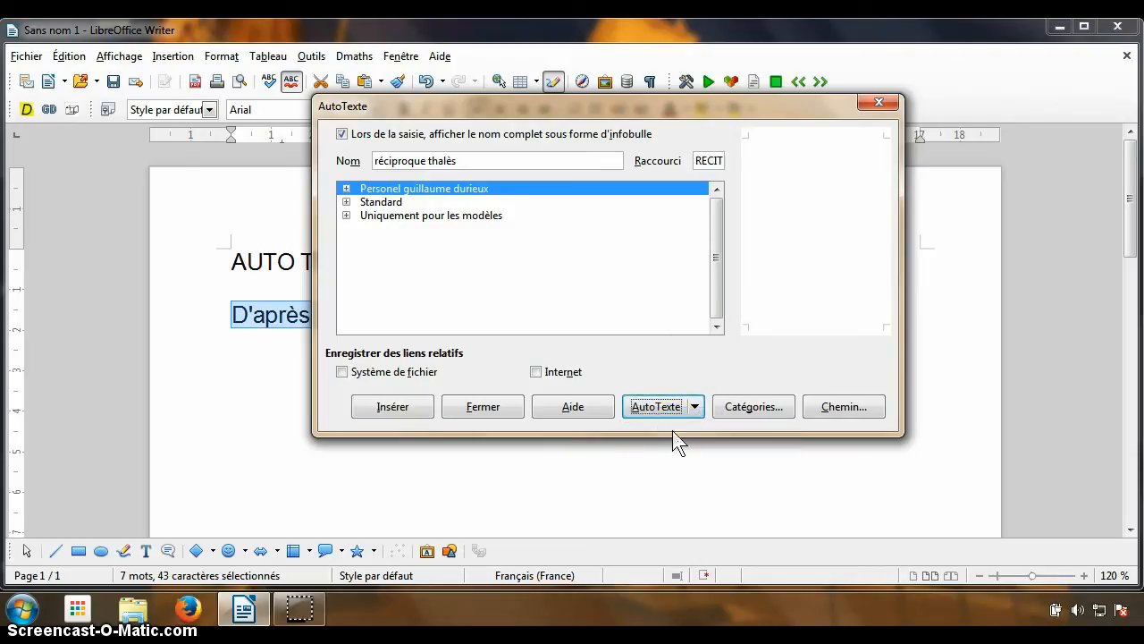
# - Close the AutoText dialog and start a new line below the Thalès sentence
pyautogui.moveTo(695, 160); pyautogui.dragTo(741, 160)
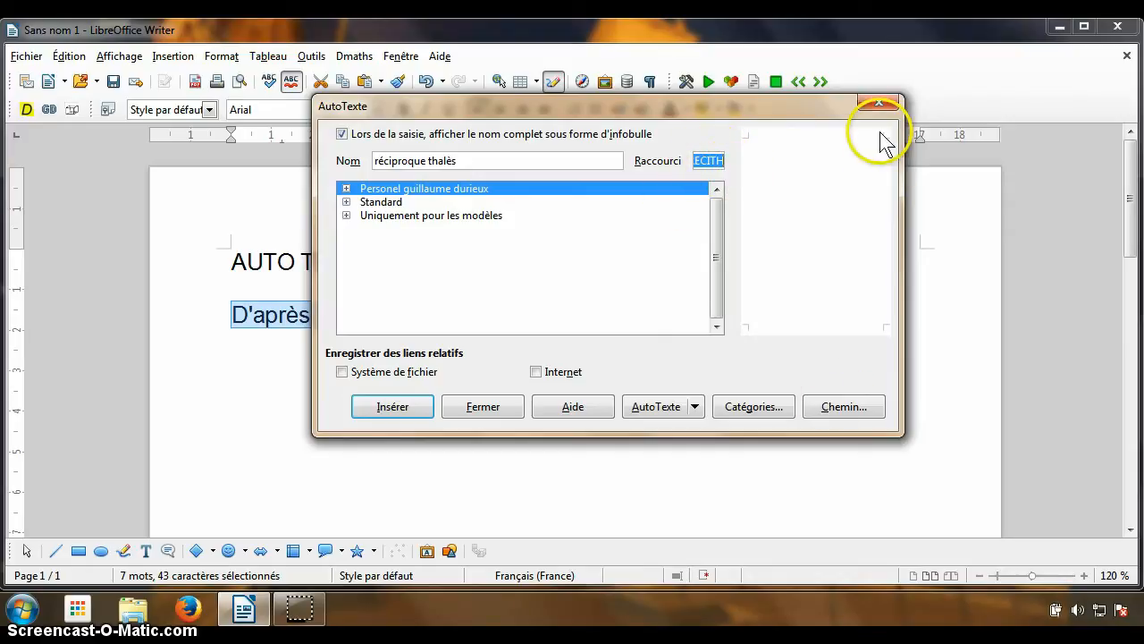
pyautogui.click(878, 104)
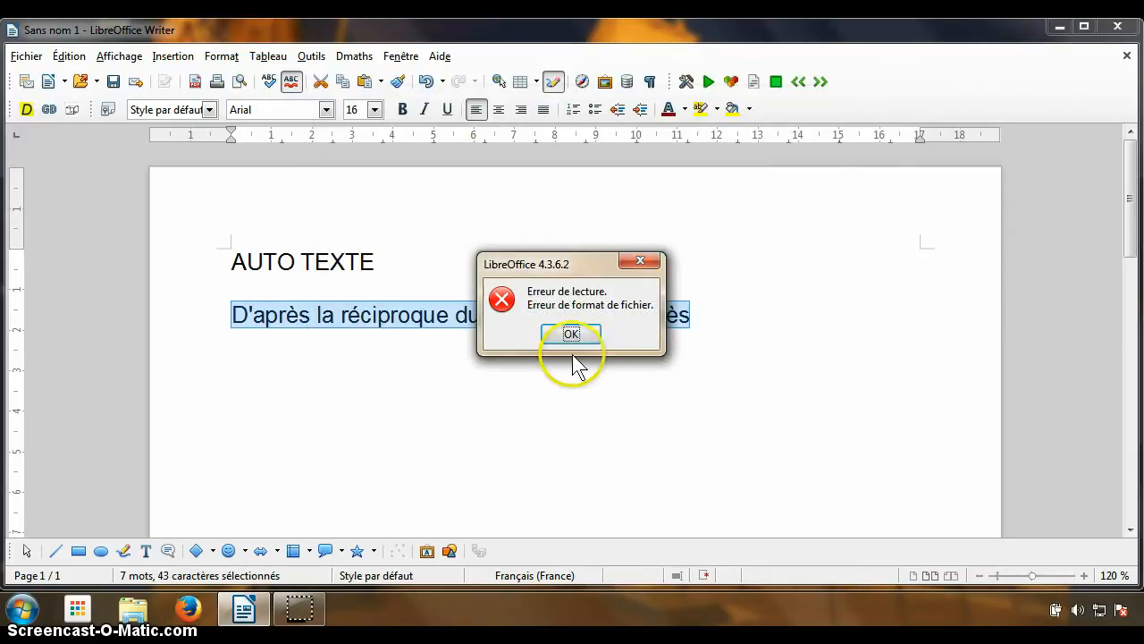
pyautogui.click(572, 354)
pyautogui.click(720, 319)
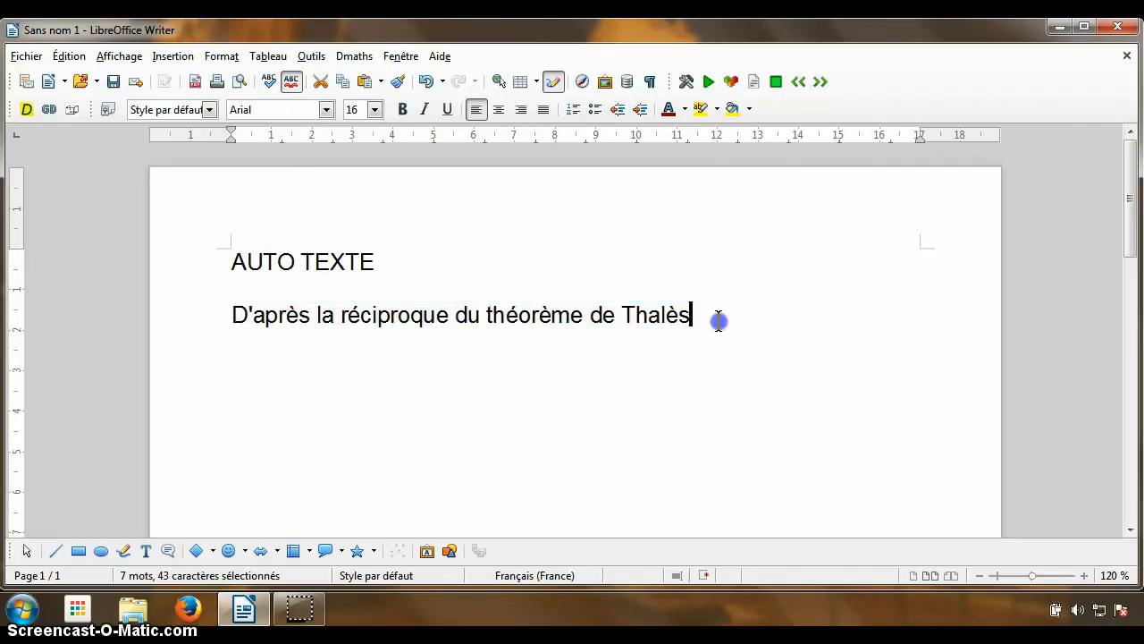
pyautogui.press('Return')
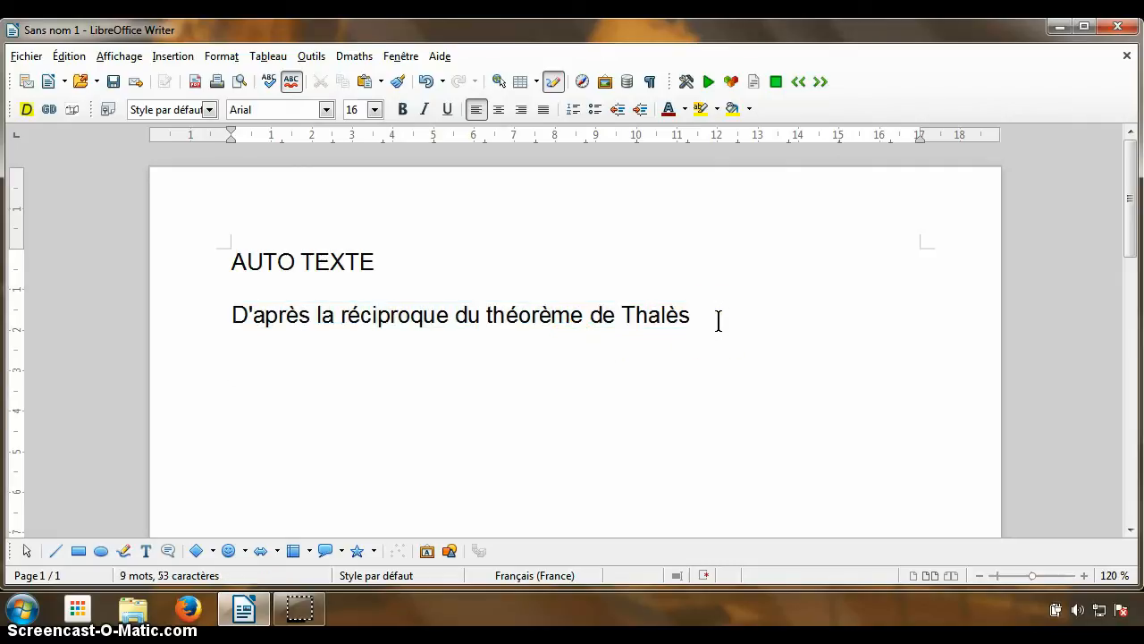